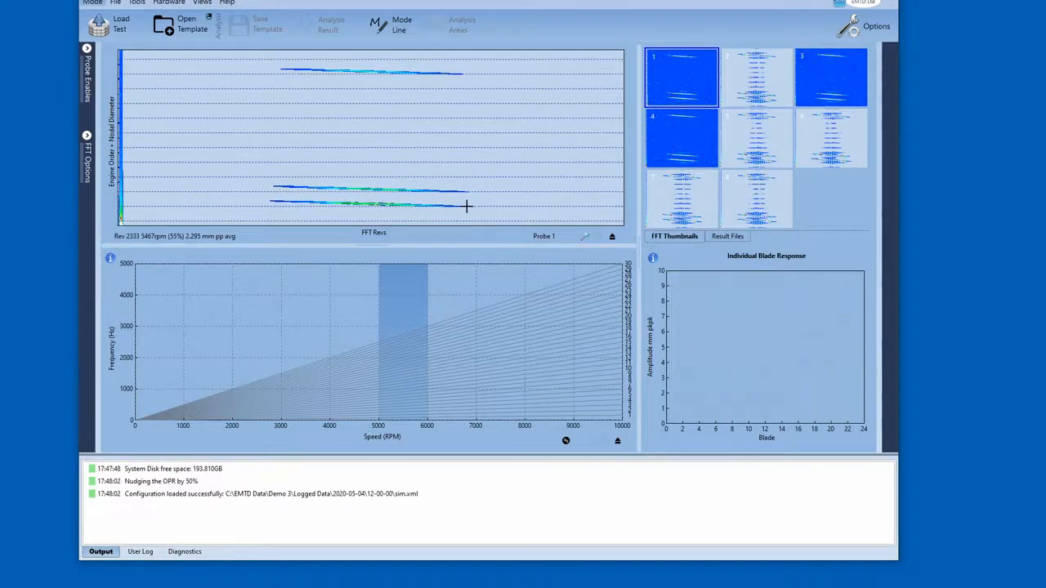
- Track all-blade responses by selecting the three engine-order lines on the FFT chart
left_click_drag(252, 172, 482, 223)
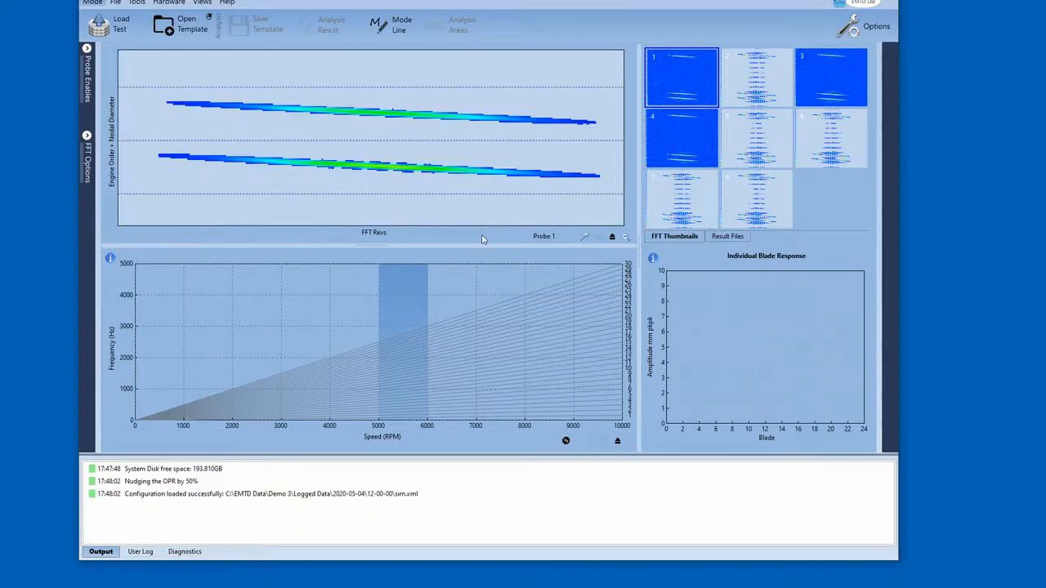
left_click(366, 166)
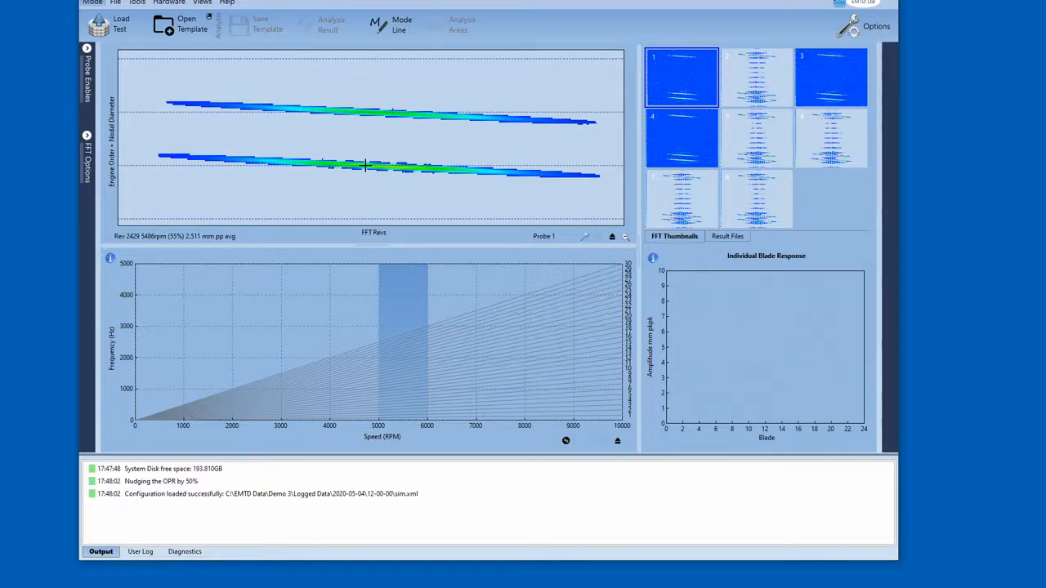
left_click(365, 166)
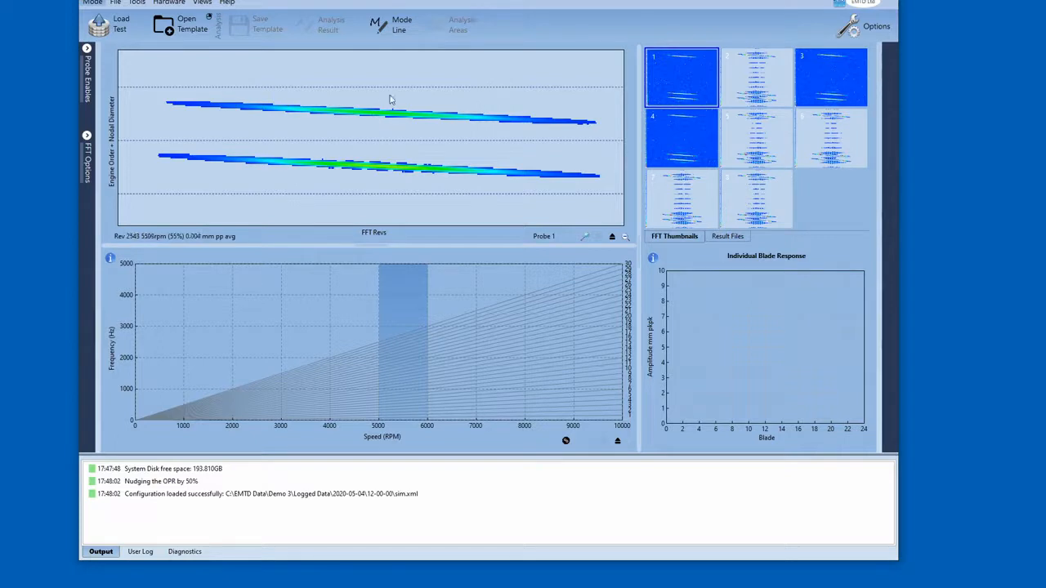
left_click(625, 237)
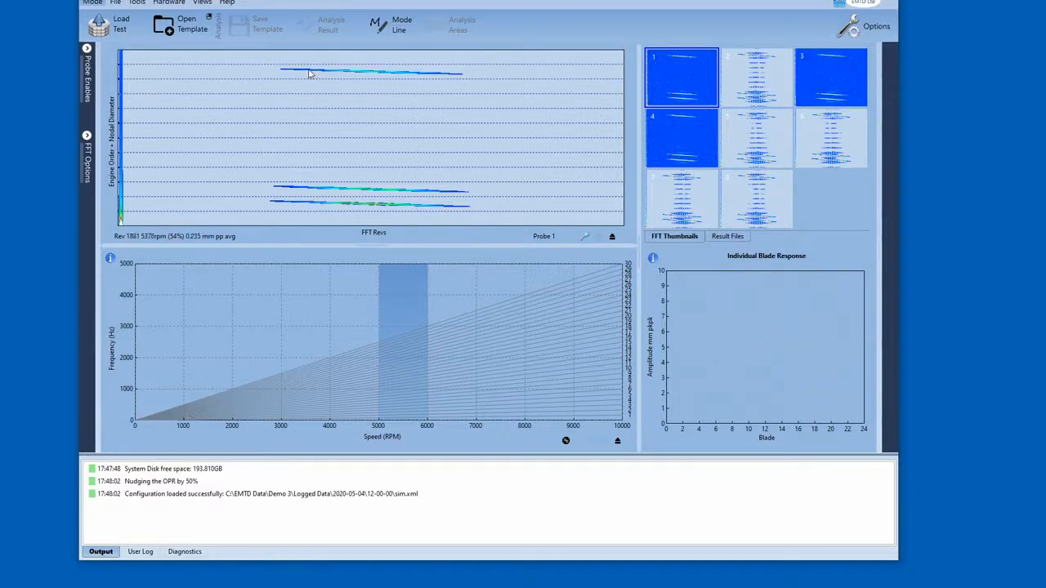
left_click(434, 73)
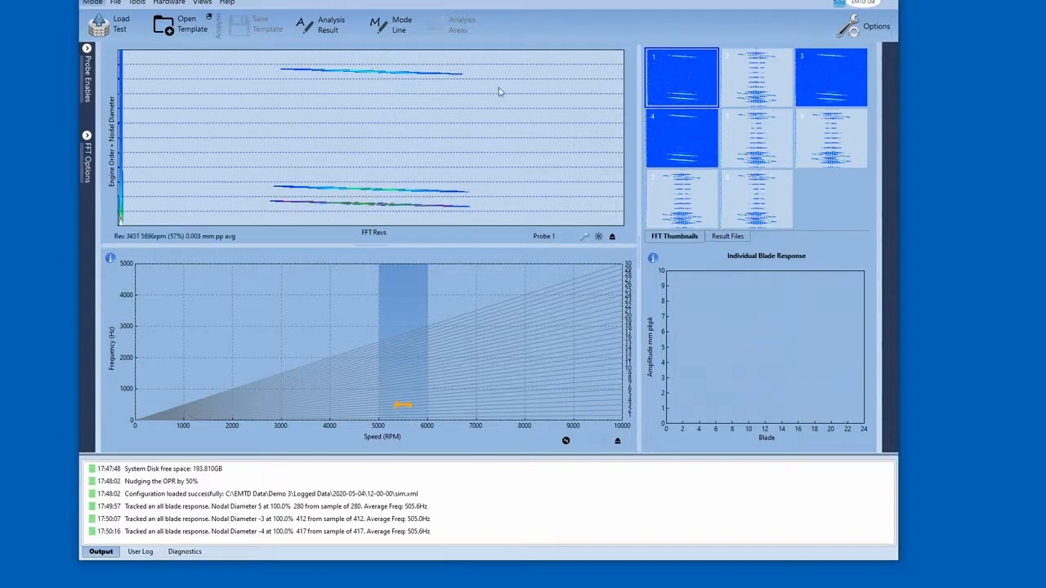
- Clear the output log and remove all analysis lines from the spoke chart
right_click(292, 505)
left_click(326, 511)
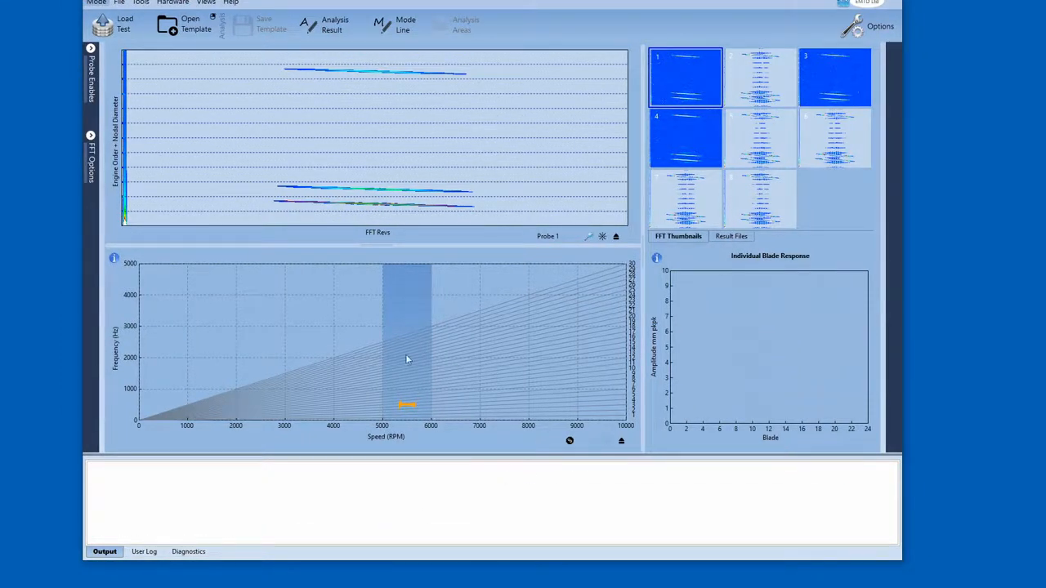
left_click(339, 29)
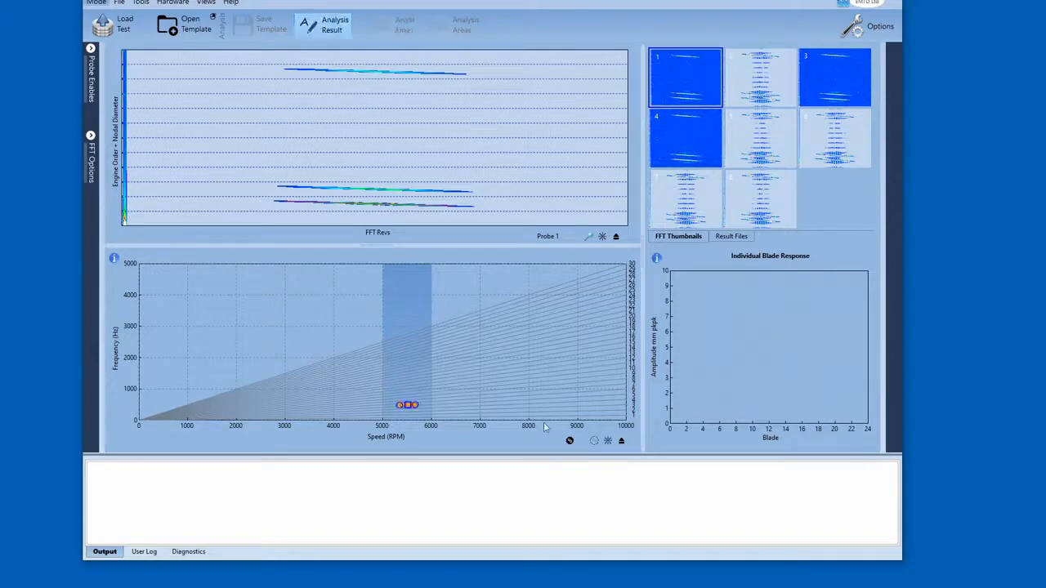
left_click(607, 441)
left_click(819, 304)
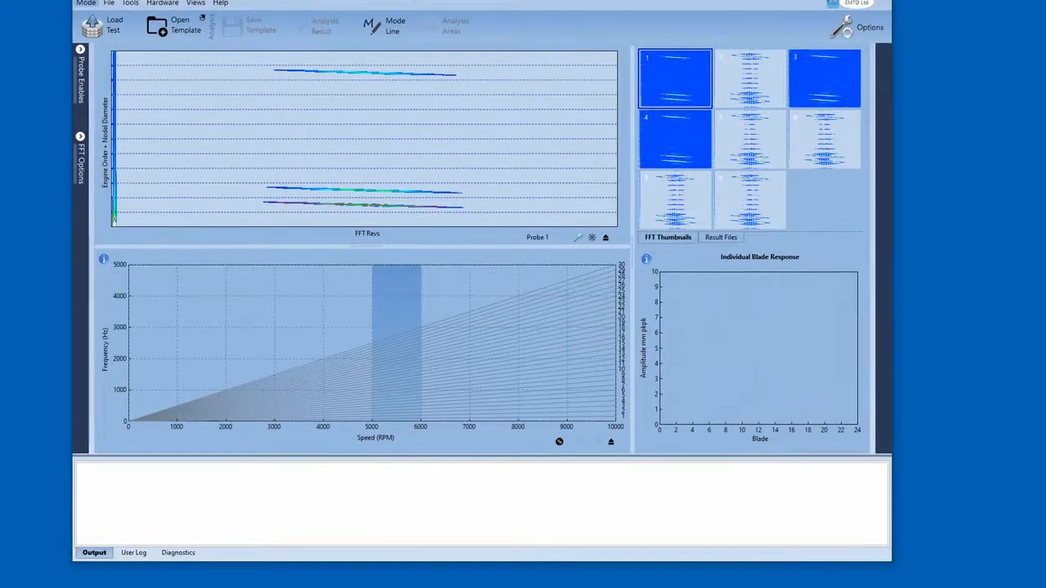
- Quick-load the analysis template and review its mode lines in the Mode Line Editor
right_click(181, 29)
left_click(209, 36)
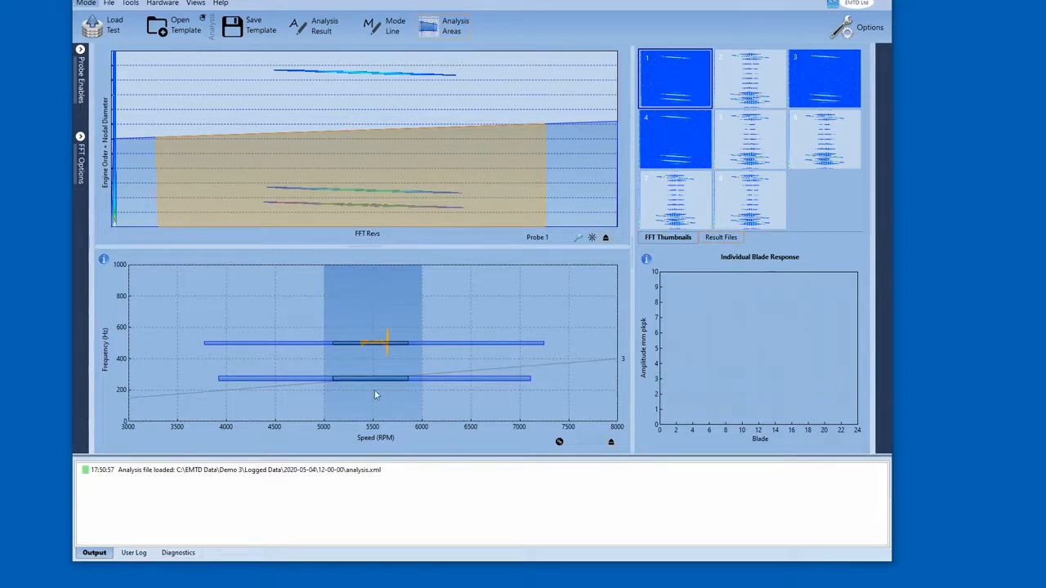
left_click(386, 27)
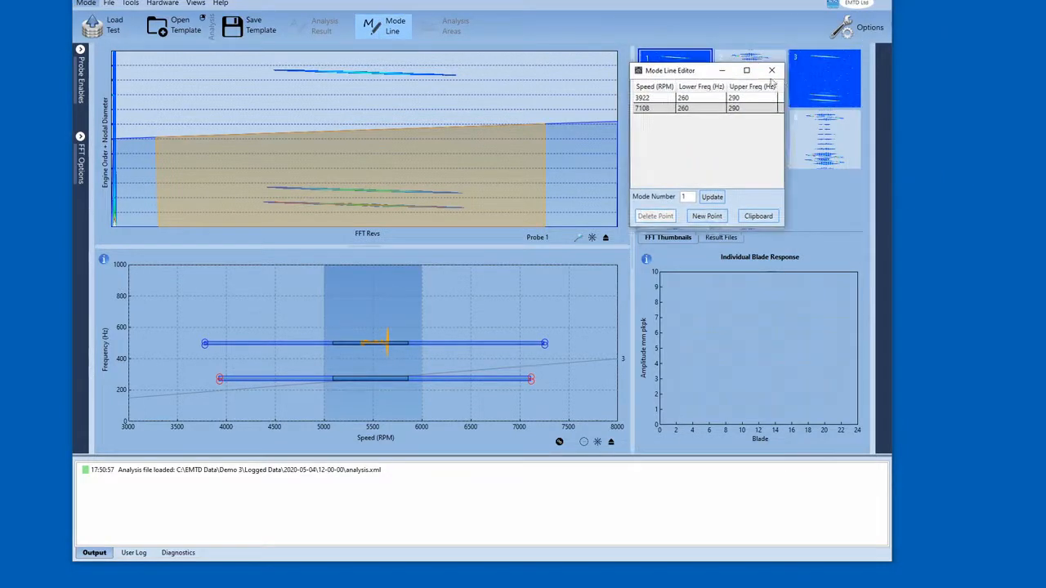
left_click(772, 73)
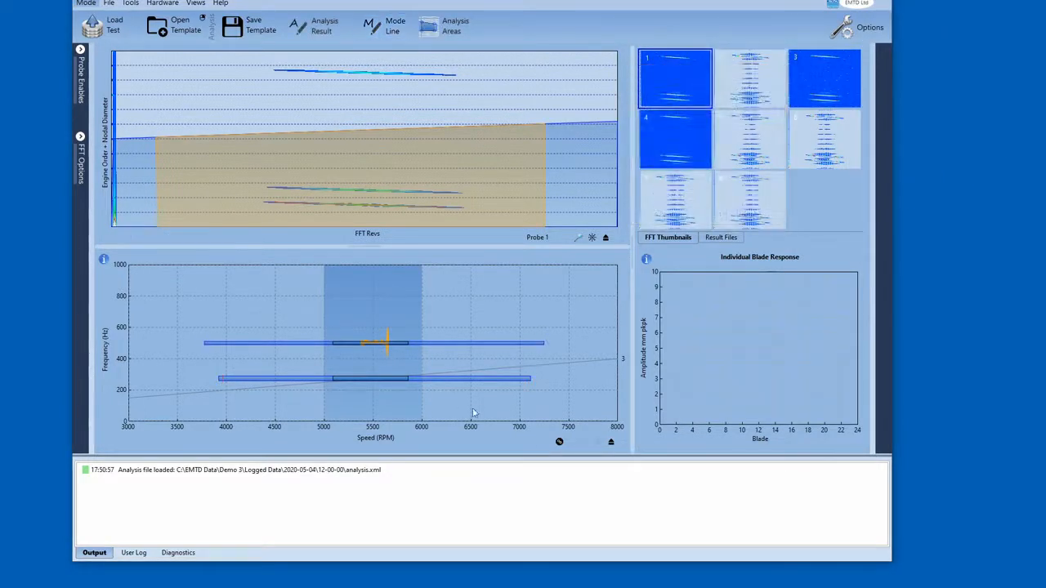
- Turn on Show Mode Numbers in the Spoke Configuration so the mode lines are labelled
left_click(559, 441)
left_click(496, 246)
left_click(460, 389)
left_click(559, 441)
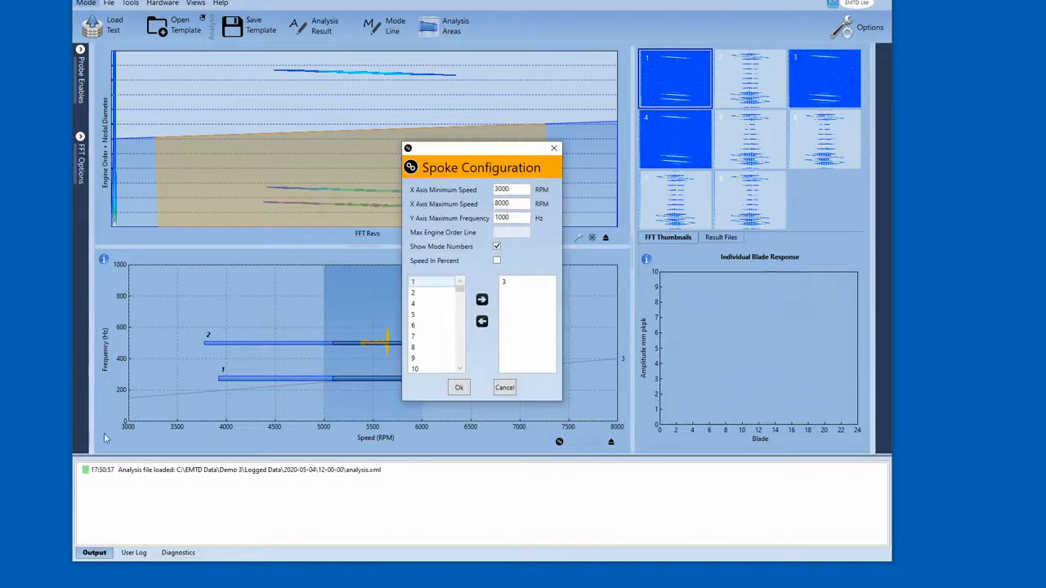
left_click(495, 246)
left_click(496, 245)
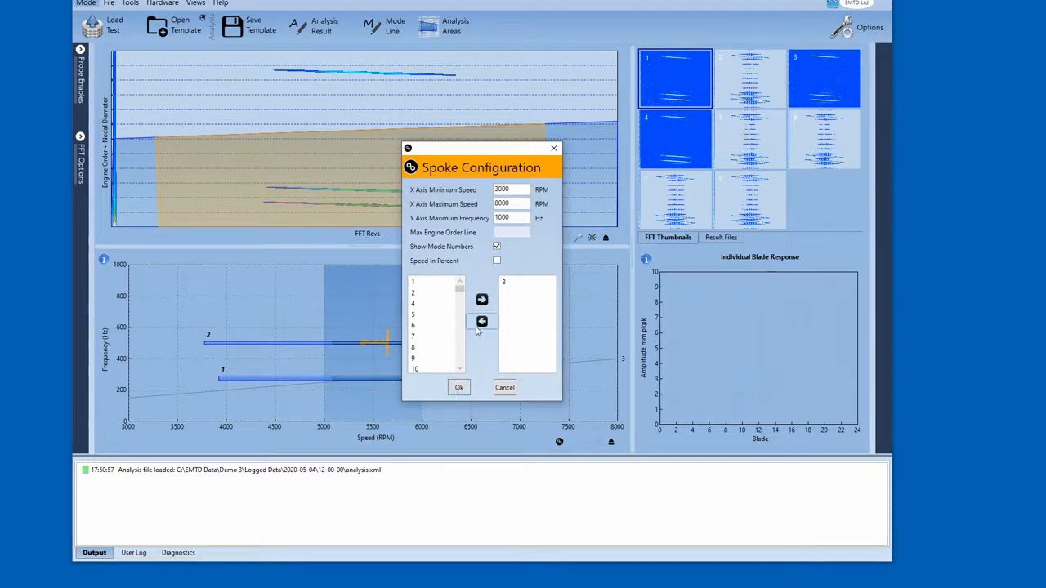
left_click(461, 389)
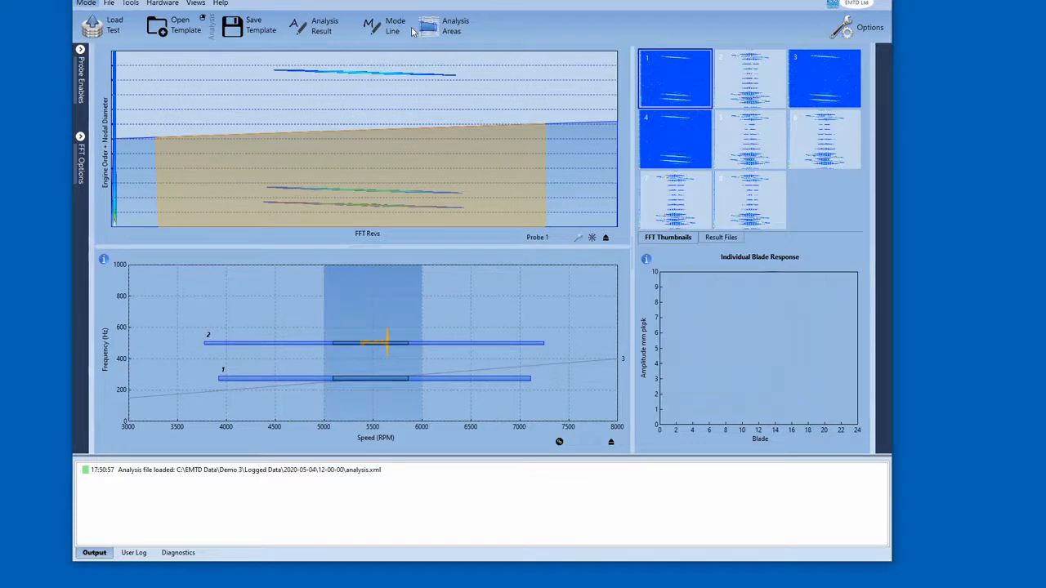
- Clear all analysis lines from the spoke chart
left_click(312, 26)
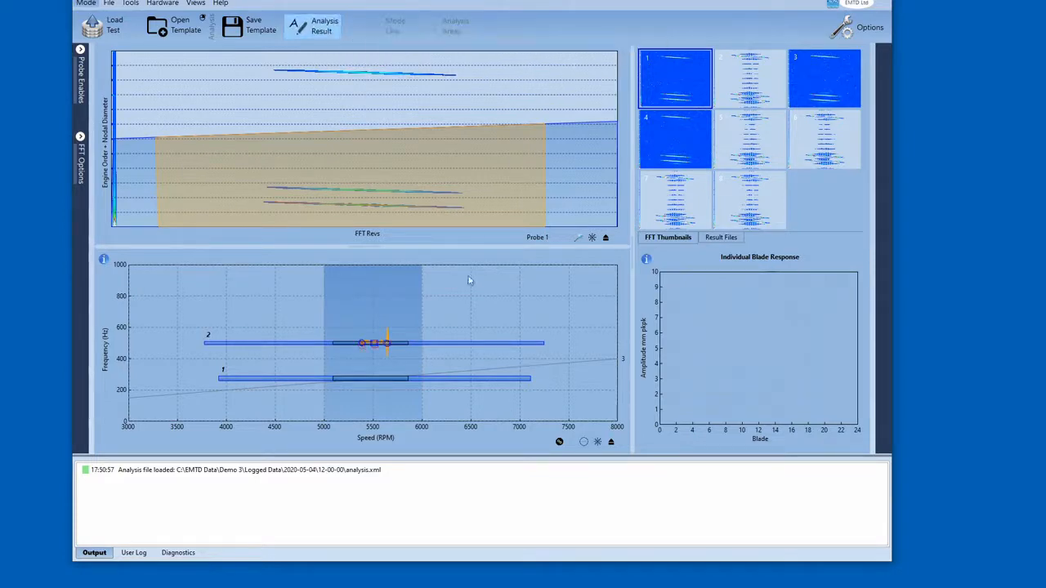
left_click(583, 442)
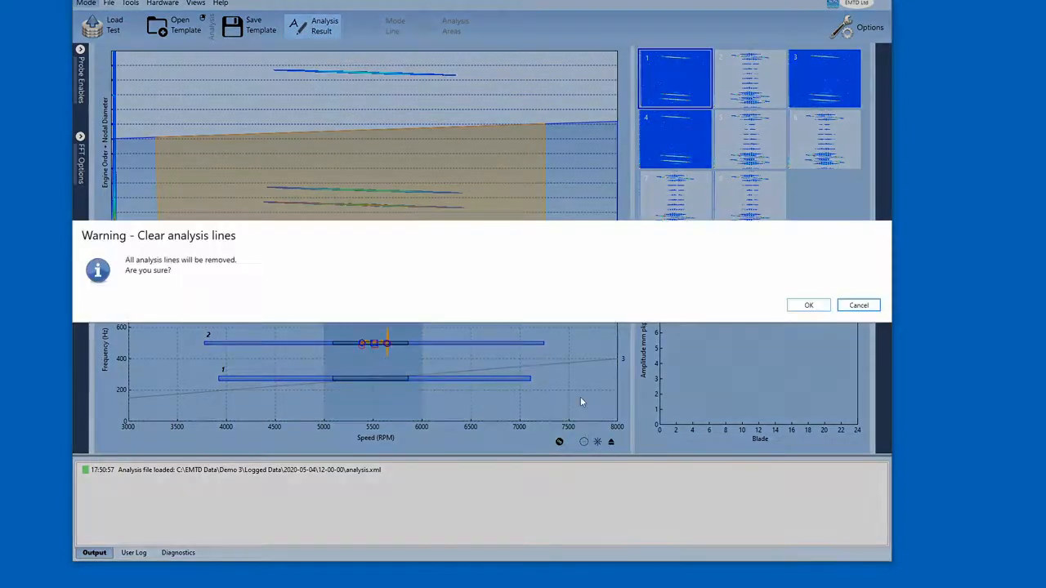
left_click(808, 305)
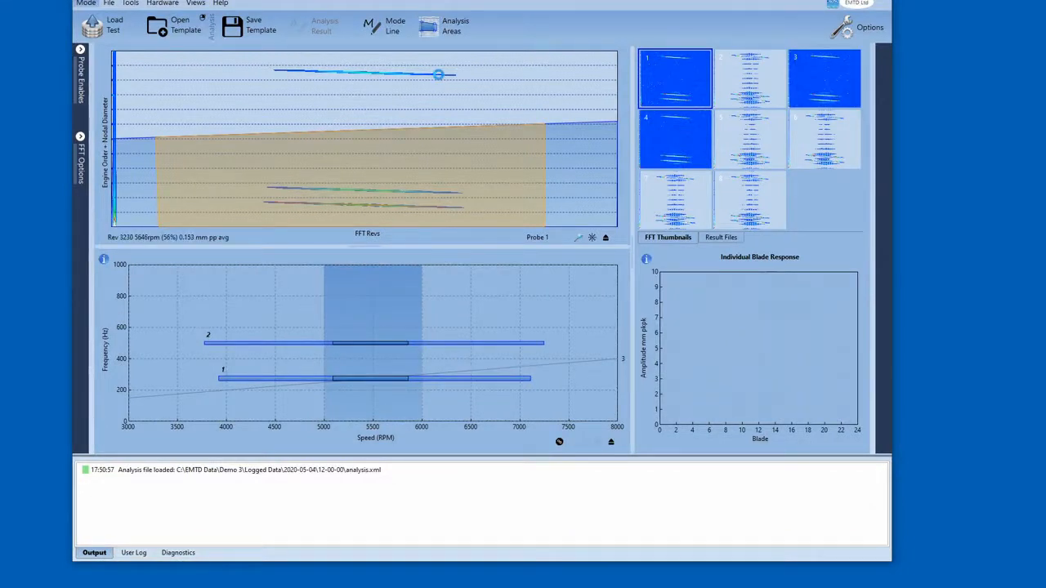
- Track all-blade responses on mode lines 2 and 1 in the spoke chart
left_click(407, 342)
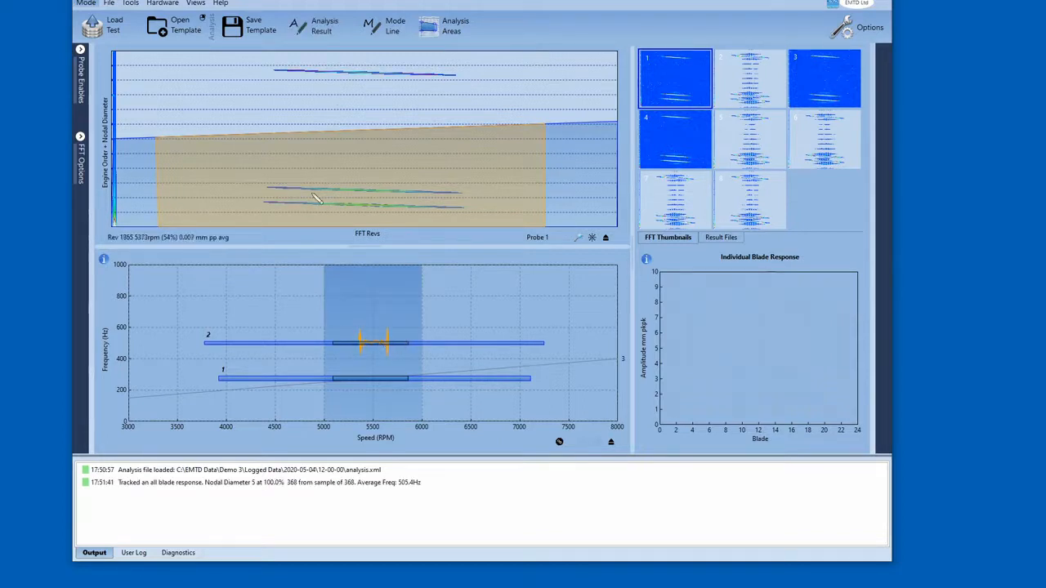
left_click(361, 376)
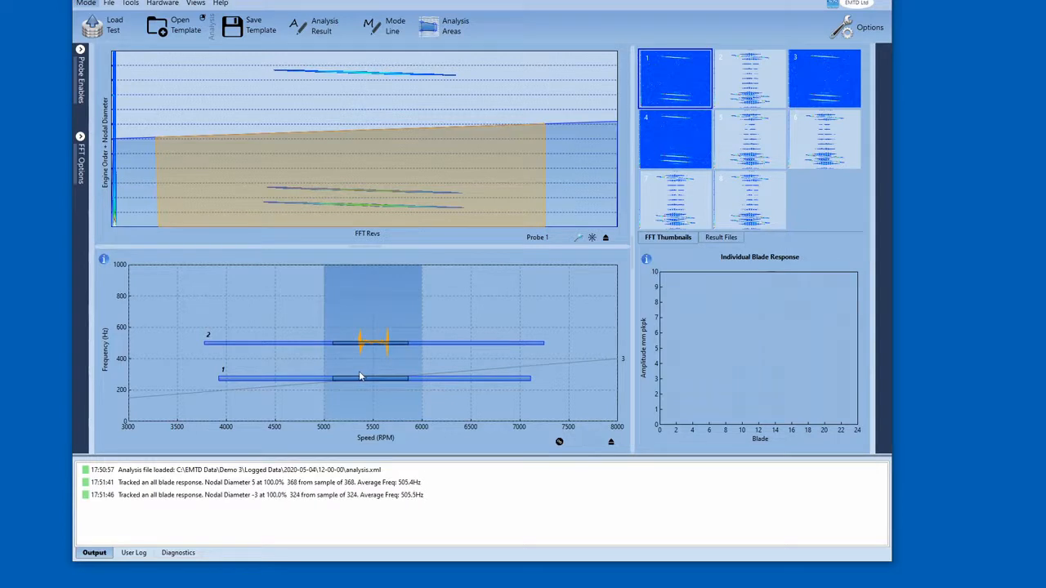
left_click_drag(314, 316, 442, 401)
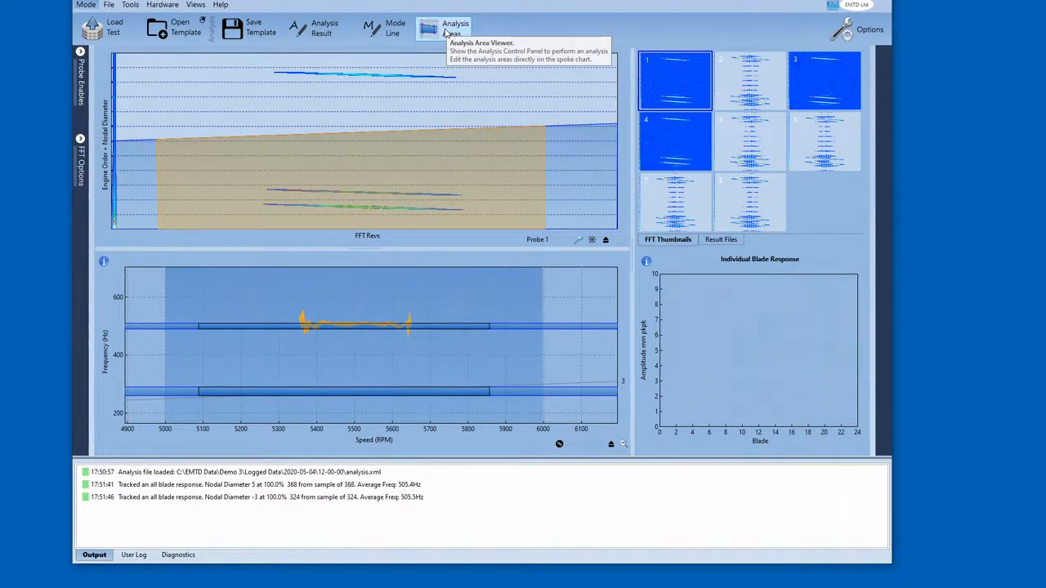
left_click(611, 443)
- Open the Analysis Control Panel and widen it to show both analysis area rows
left_click(434, 36)
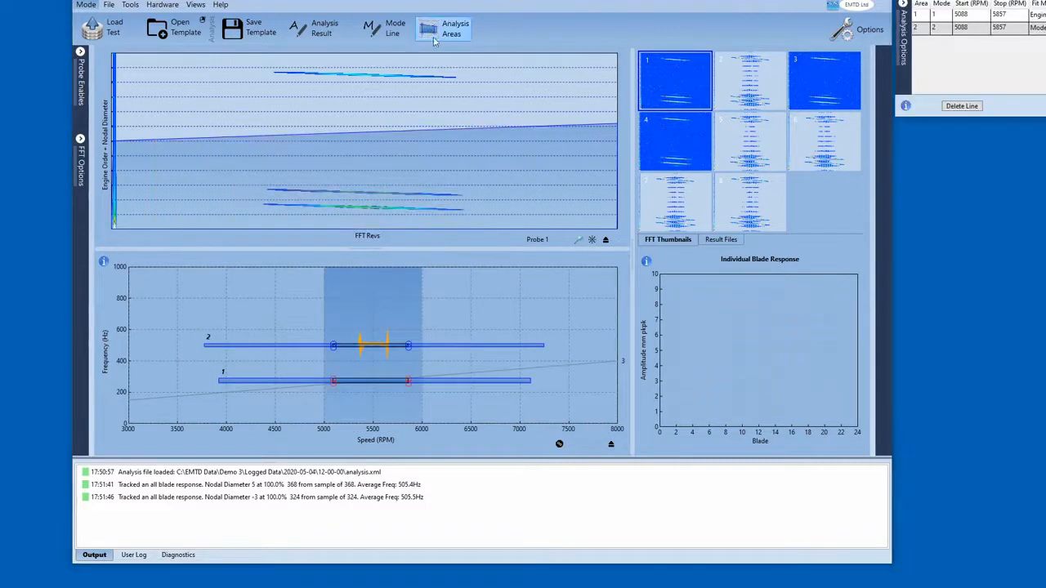
left_click_drag(946, 1, 389, 105)
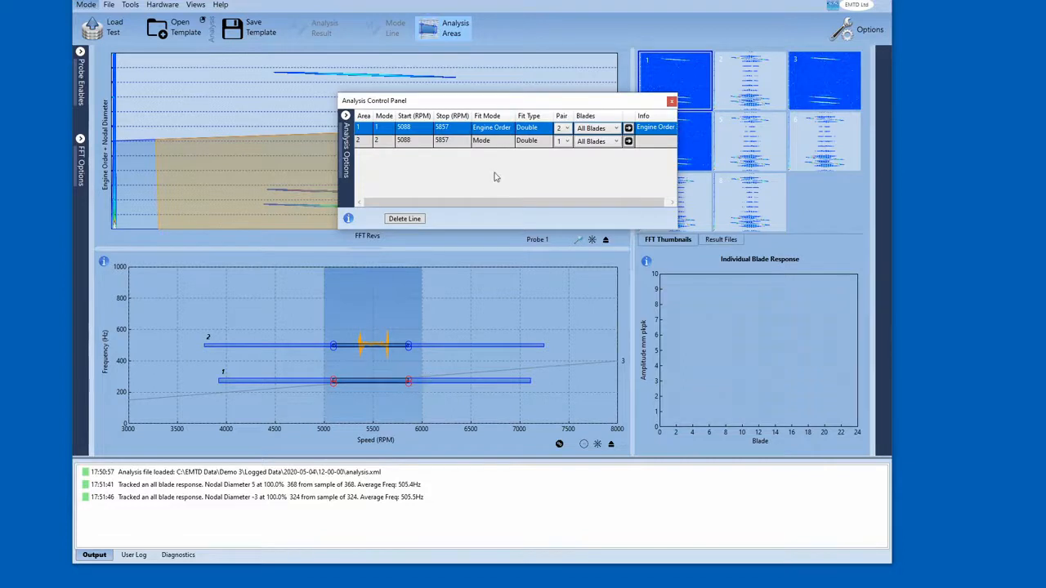
left_click(487, 143)
left_click(490, 142)
left_click(492, 148)
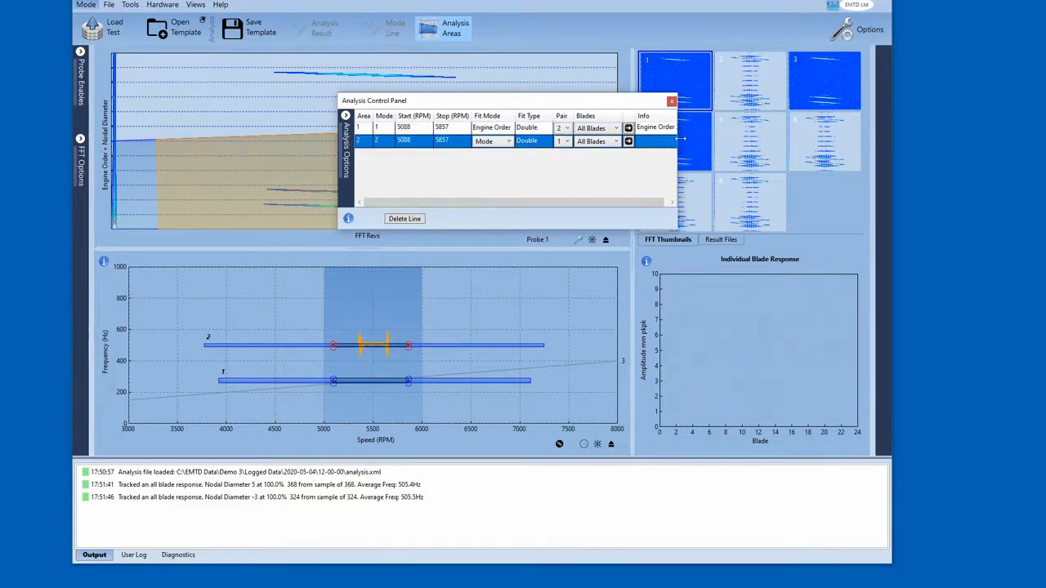
left_click_drag(678, 160, 711, 160)
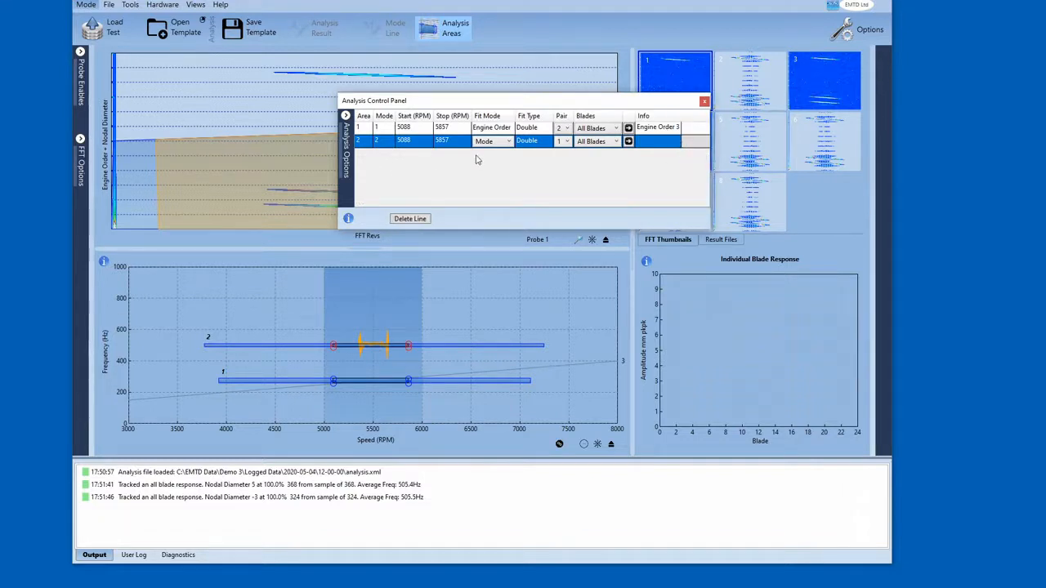
- Select analysis area 2 and perform the analysis on it
left_click(357, 143)
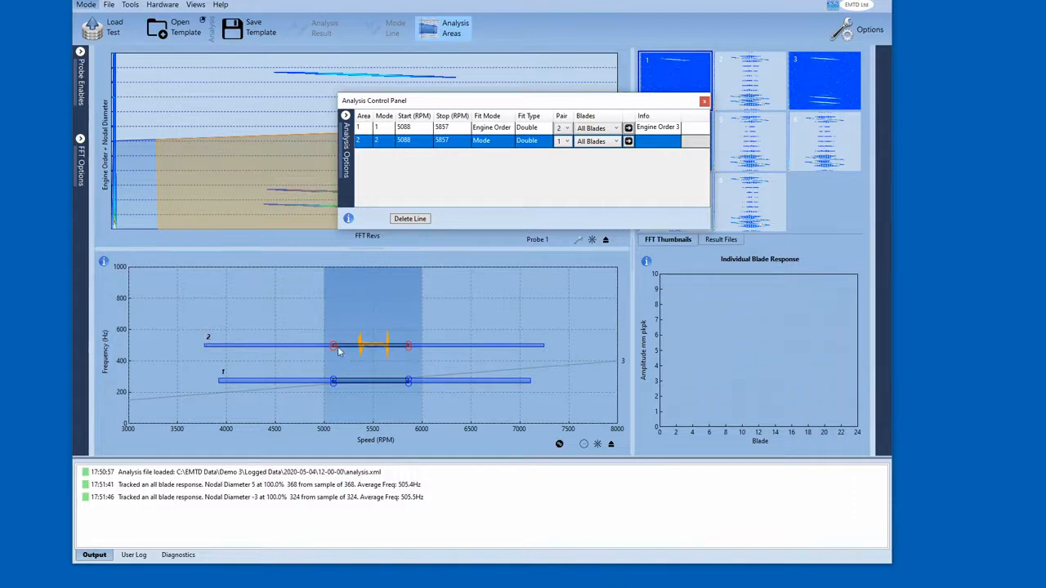
left_click(367, 129)
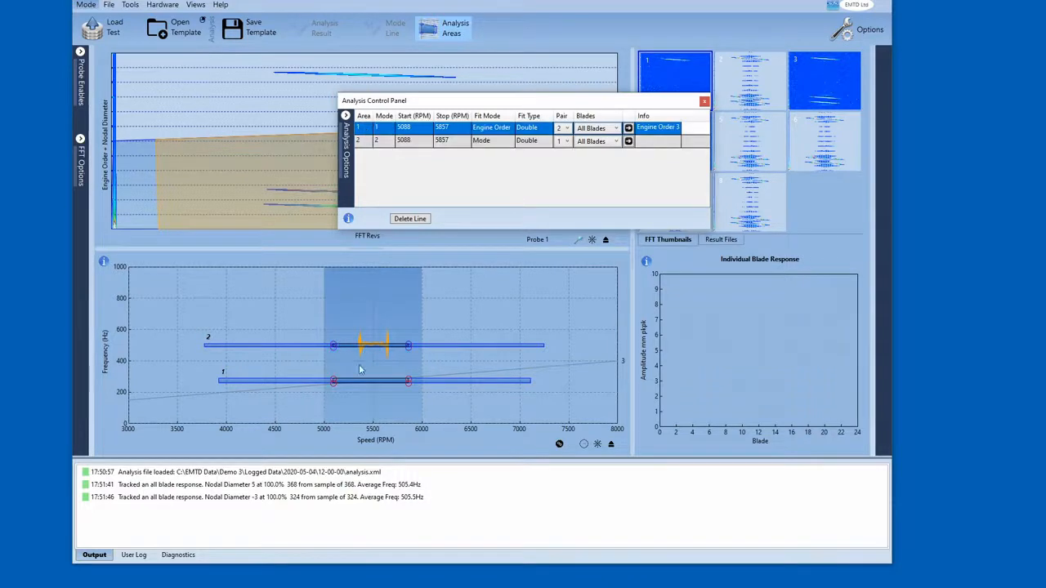
left_click(357, 141)
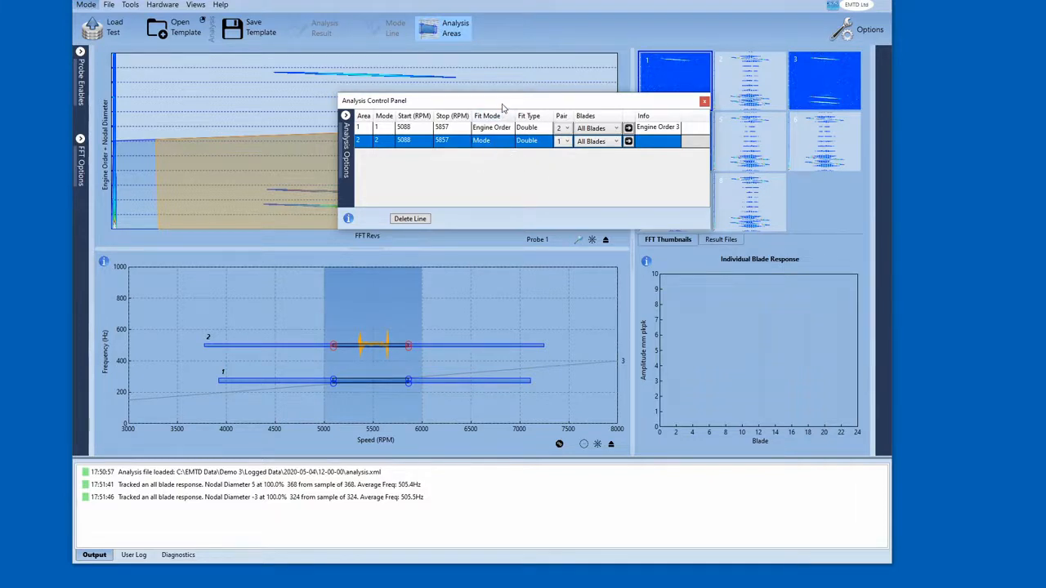
left_click_drag(502, 105, 494, 104)
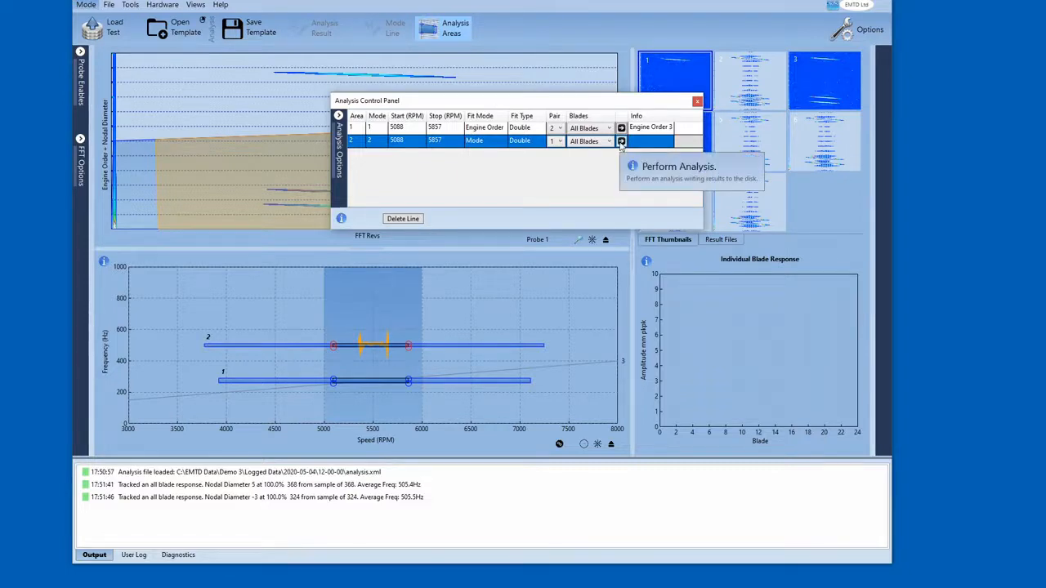
left_click(621, 141)
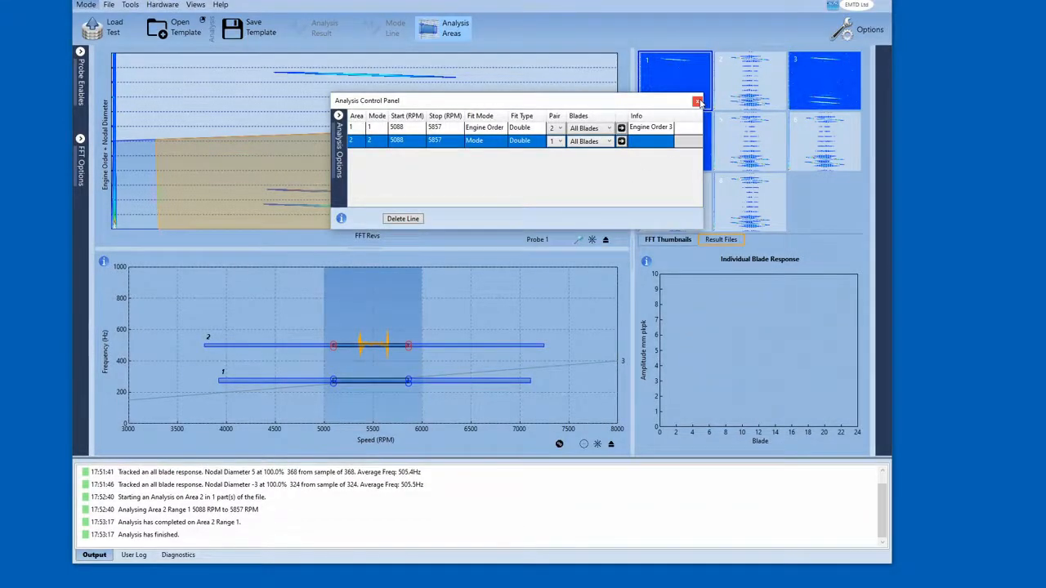
- Close the control panel, show the result files, and filter them to files created today
left_click(697, 101)
left_click(722, 242)
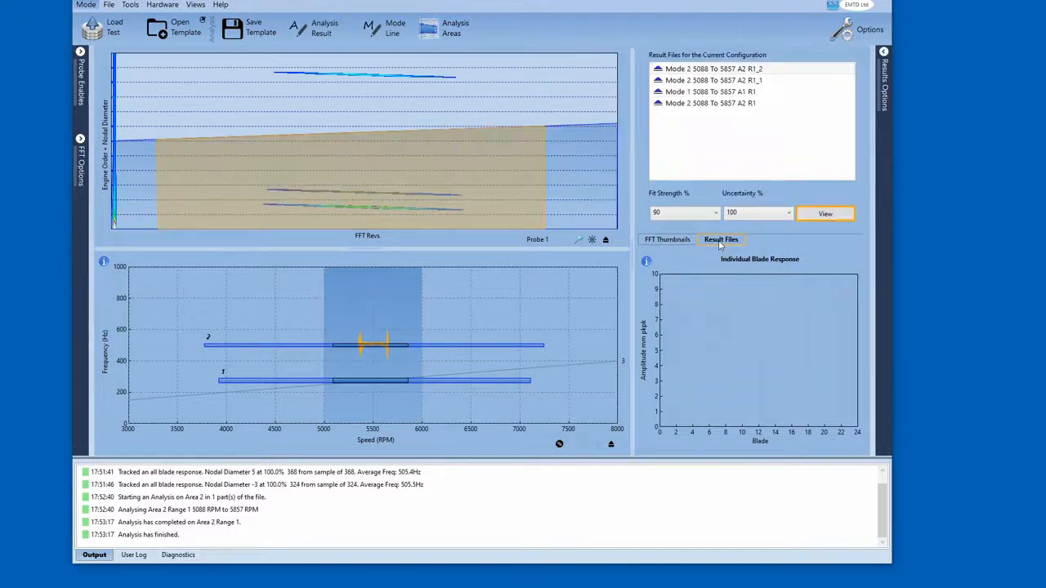
left_click(884, 82)
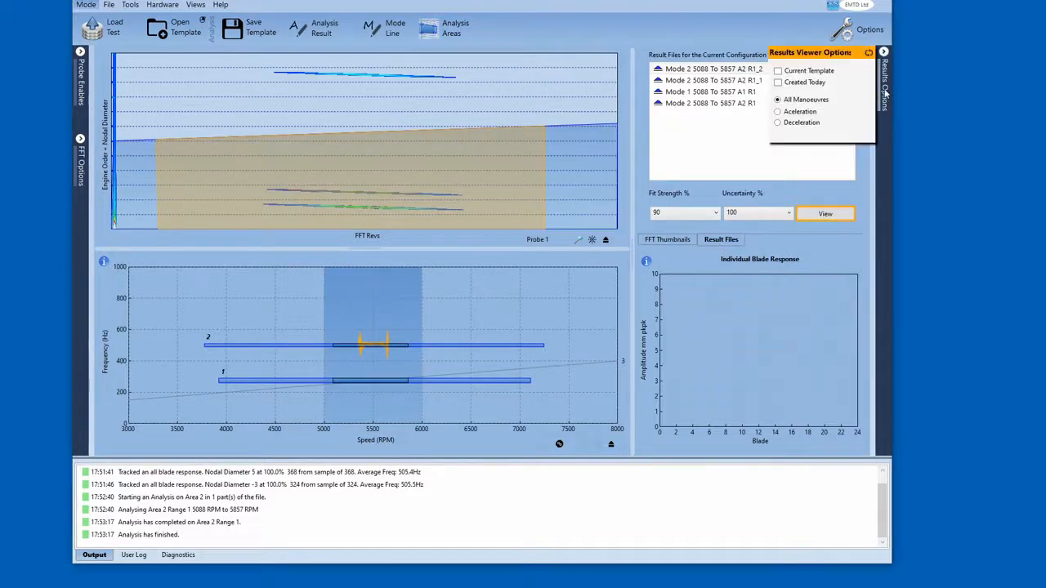
left_click(779, 82)
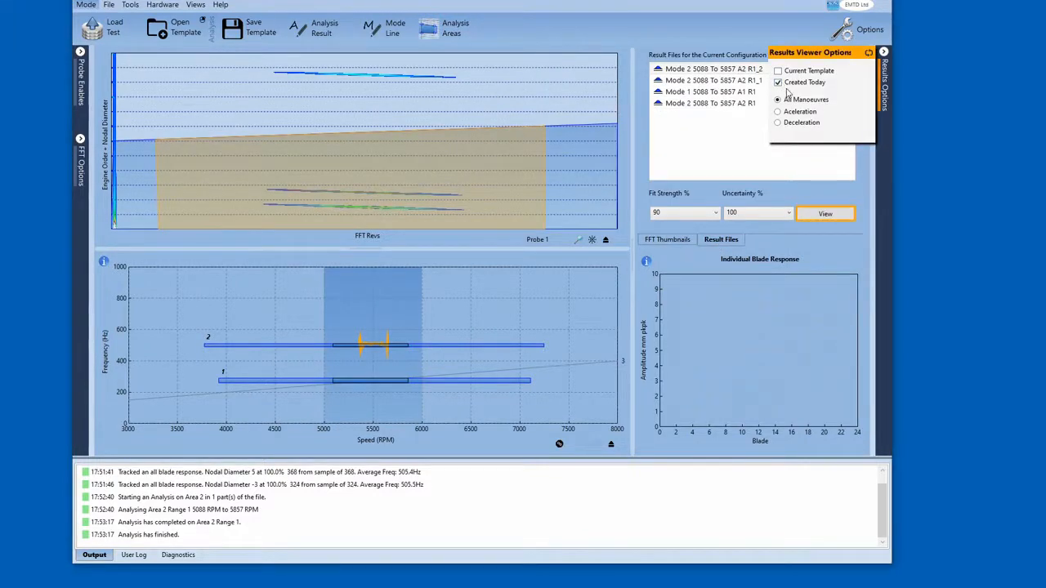
left_click(886, 97)
- Open the result file Mode 2 5088 To 5857 A2 R1_2 in the data viewer and enlarge it
mouse_move(722, 72)
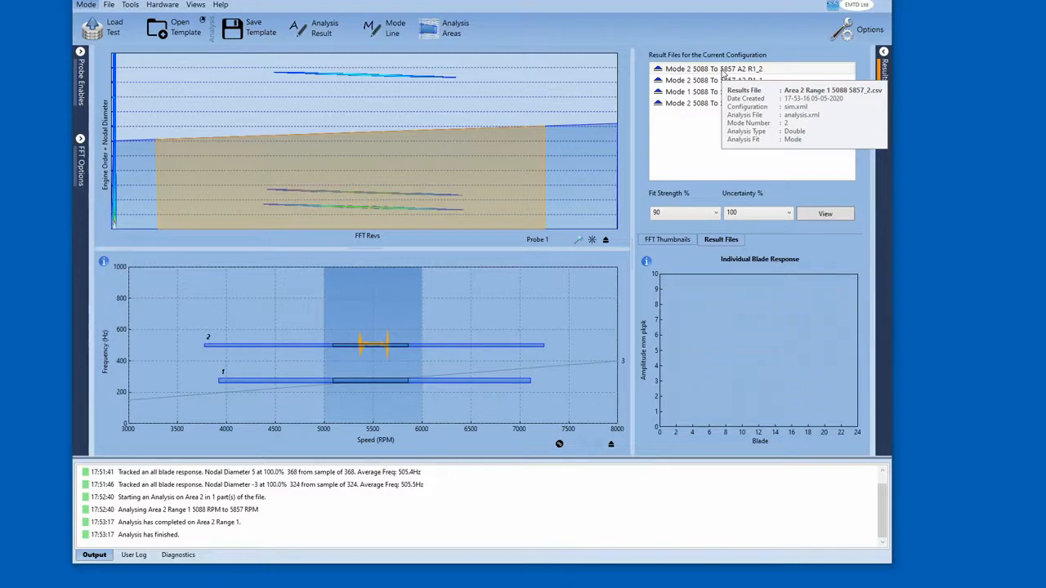
double_click(722, 70)
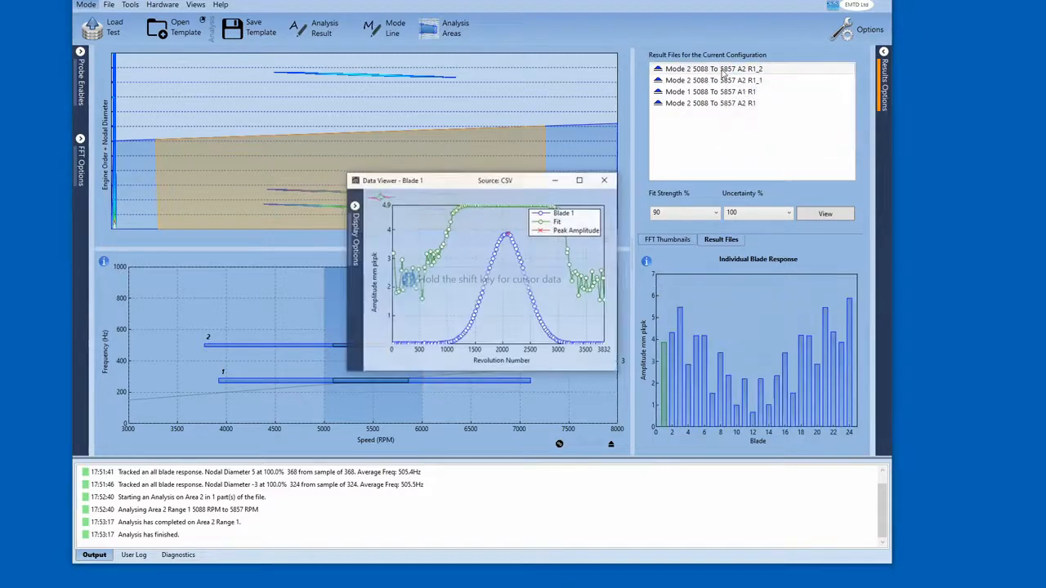
left_click_drag(491, 187, 633, 113)
left_click_drag(760, 300, 857, 376)
left_click_drag(702, 113, 676, 119)
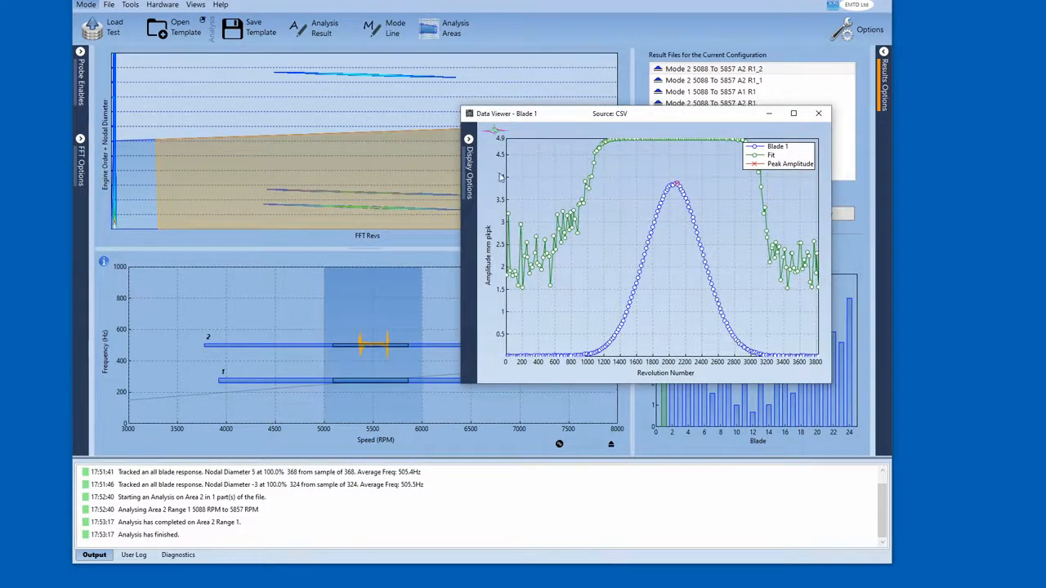
- Hide the legend and toggle Show Uncertainty in the data viewer's display options
left_click(470, 176)
left_click(487, 157)
left_click(487, 168)
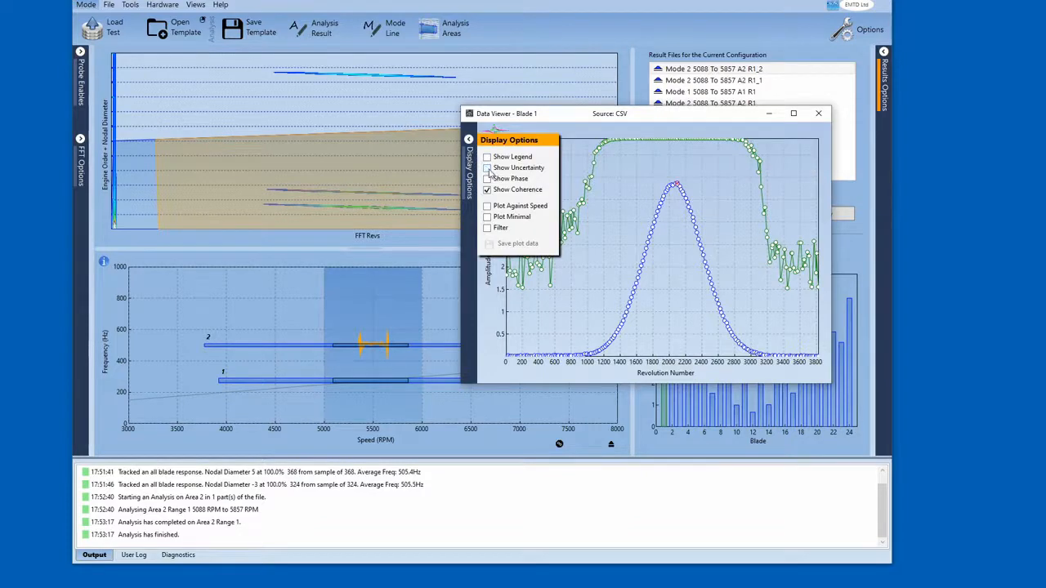
- Plot the data against speed in the data viewer, resize the window, and close it
left_click(488, 206)
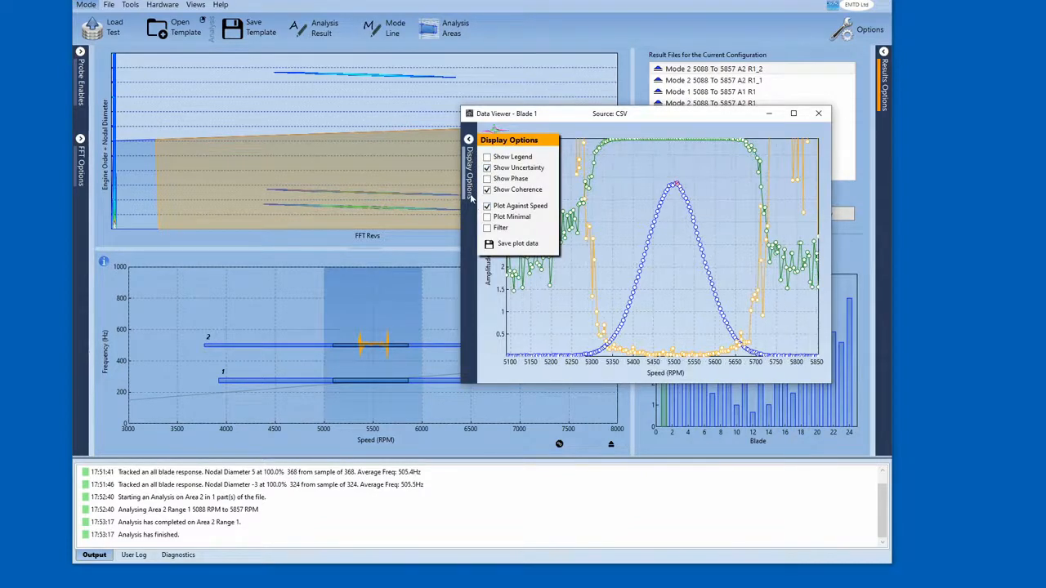
left_click(468, 140)
left_click_drag(659, 116, 597, 110)
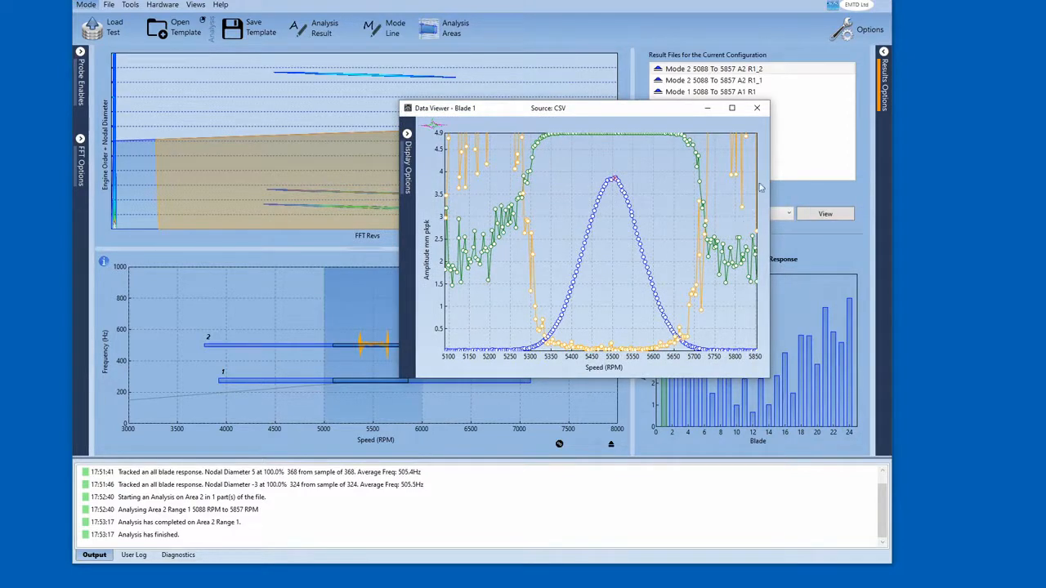
left_click(758, 109)
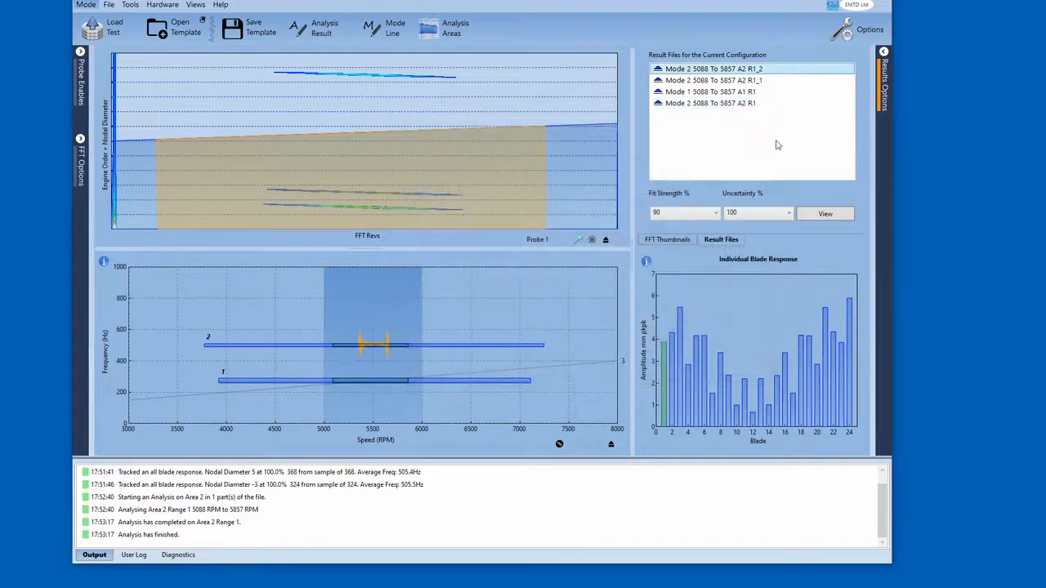
- Change analysis area 2's fit type from Double to Single, rerun its analysis, and close the control panel
left_click(457, 32)
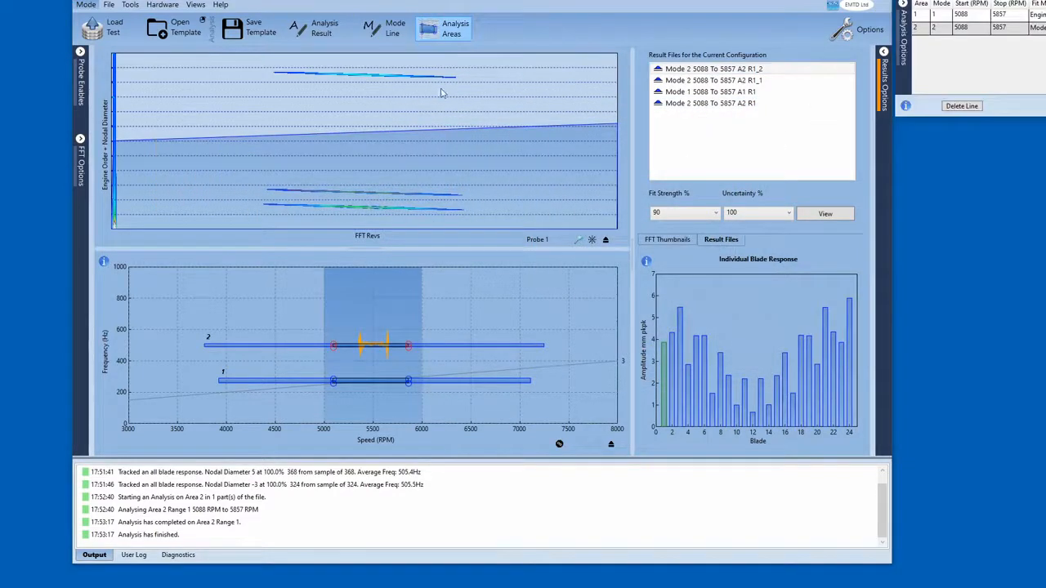
left_click_drag(948, 6, 317, 94)
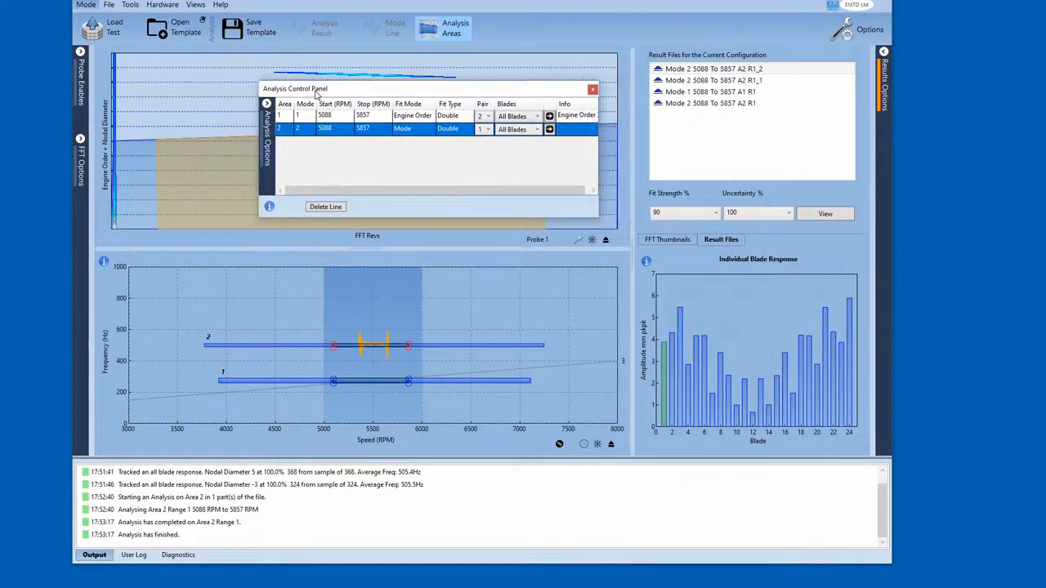
left_click(454, 129)
left_click(455, 143)
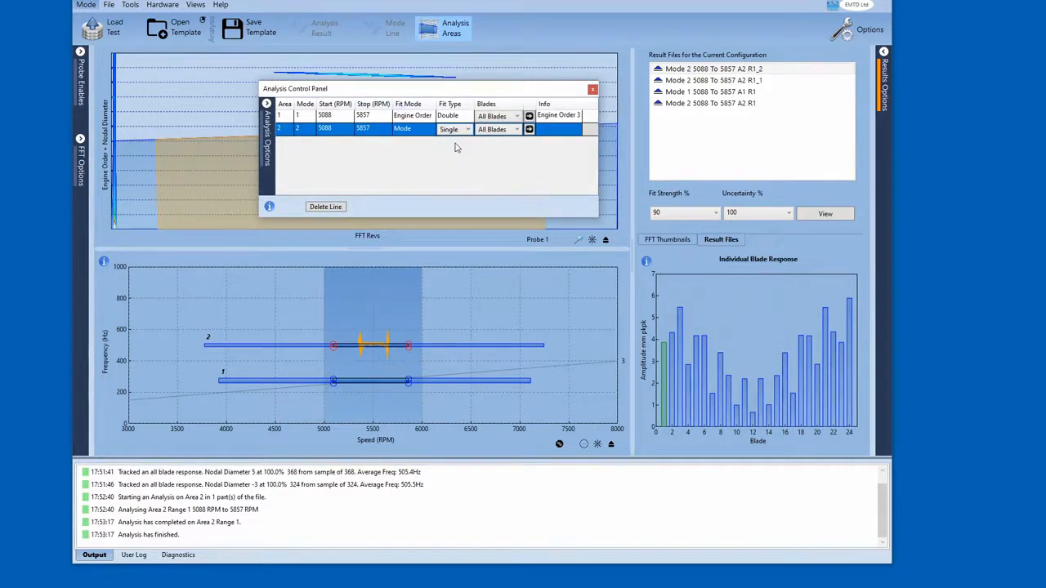
left_click(530, 131)
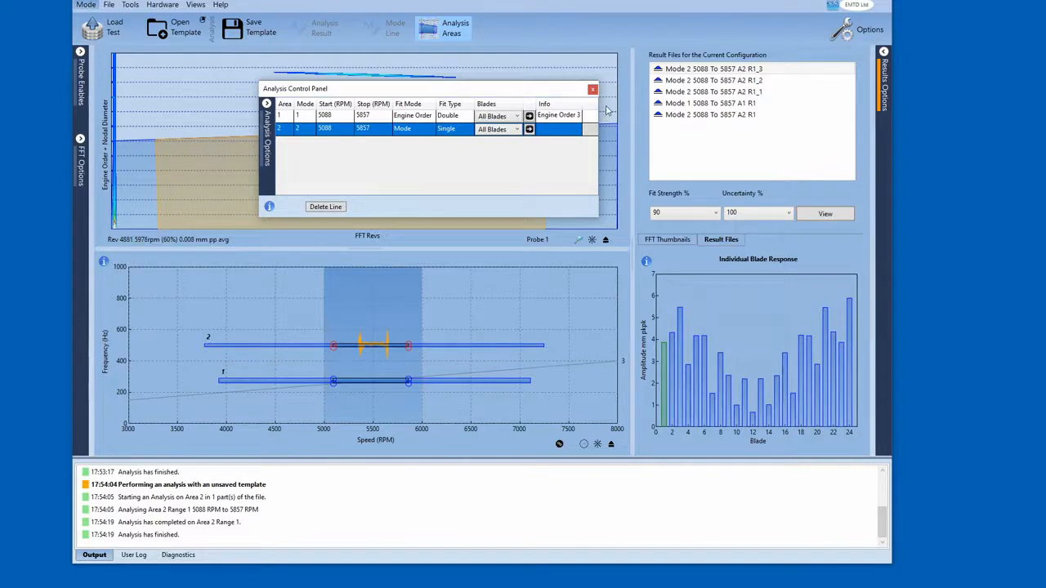
left_click(593, 90)
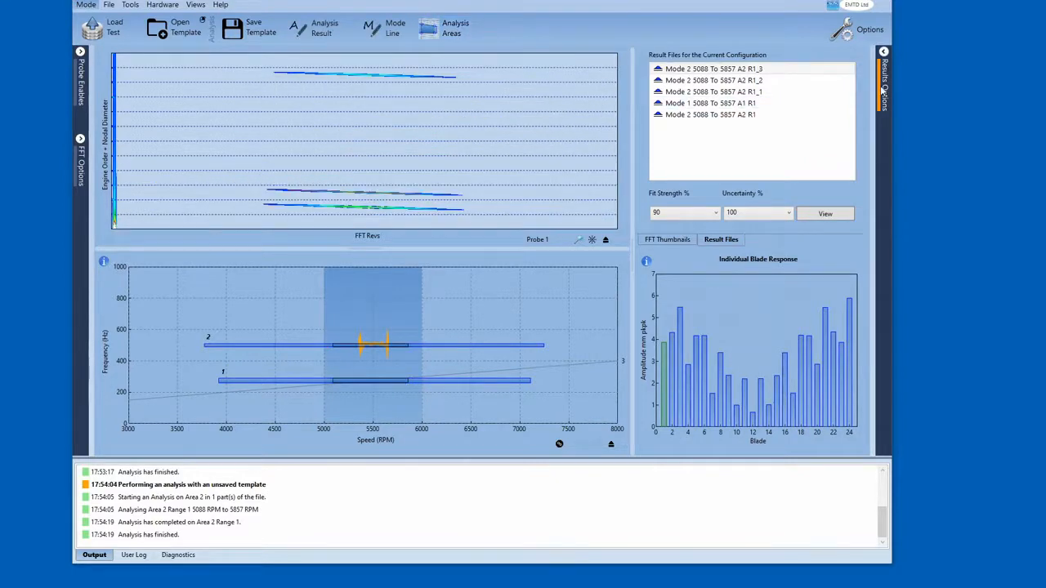
- Open the result file Mode 2 5088 To 5857 A2 R1_3 in the data viewer and open its display options
mouse_move(752, 73)
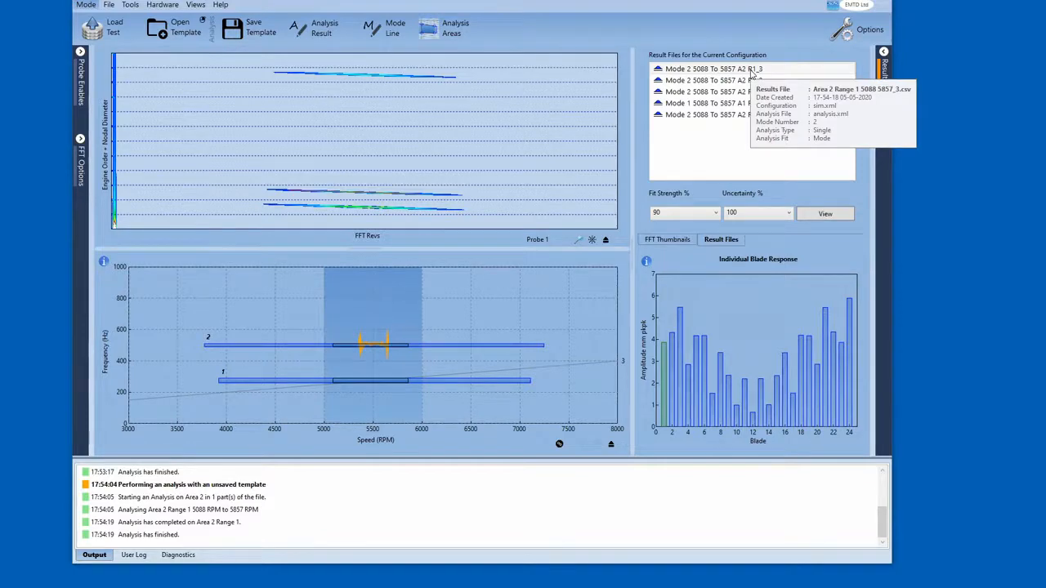
double_click(750, 71)
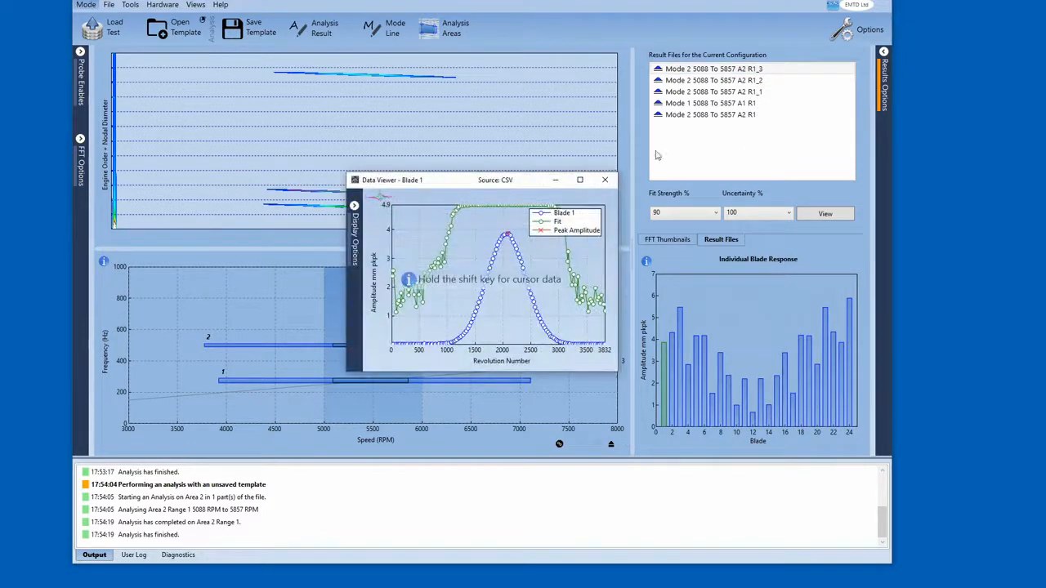
left_click(353, 232)
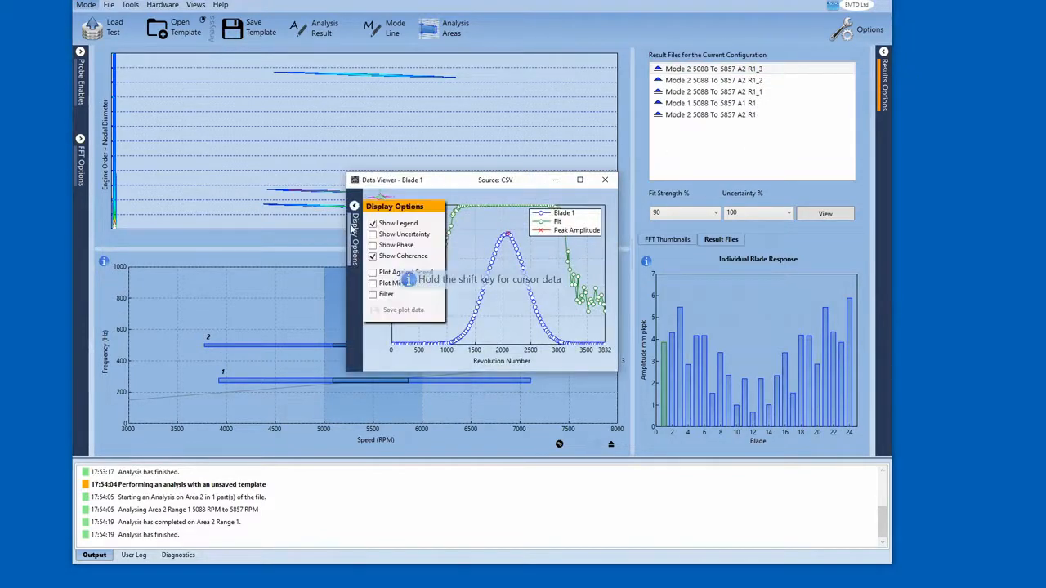
- Hide the legend, show uncertainty, and plot against speed in the data viewer's display options
left_click(373, 224)
left_click(373, 234)
left_click(372, 273)
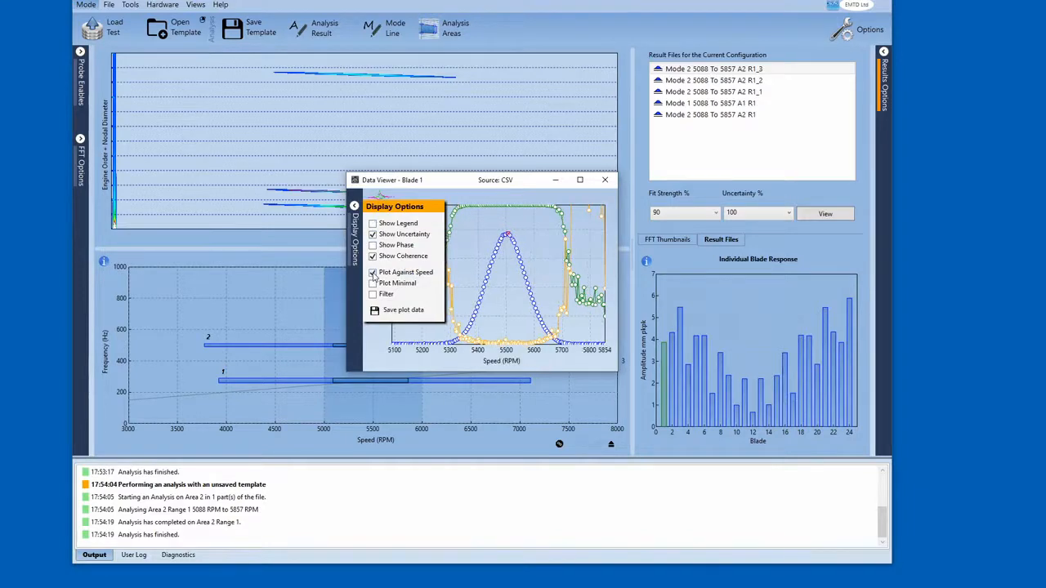
- Move and enlarge the data viewer window, then close it
left_click_drag(345, 175, 194, 119)
left_click(201, 151)
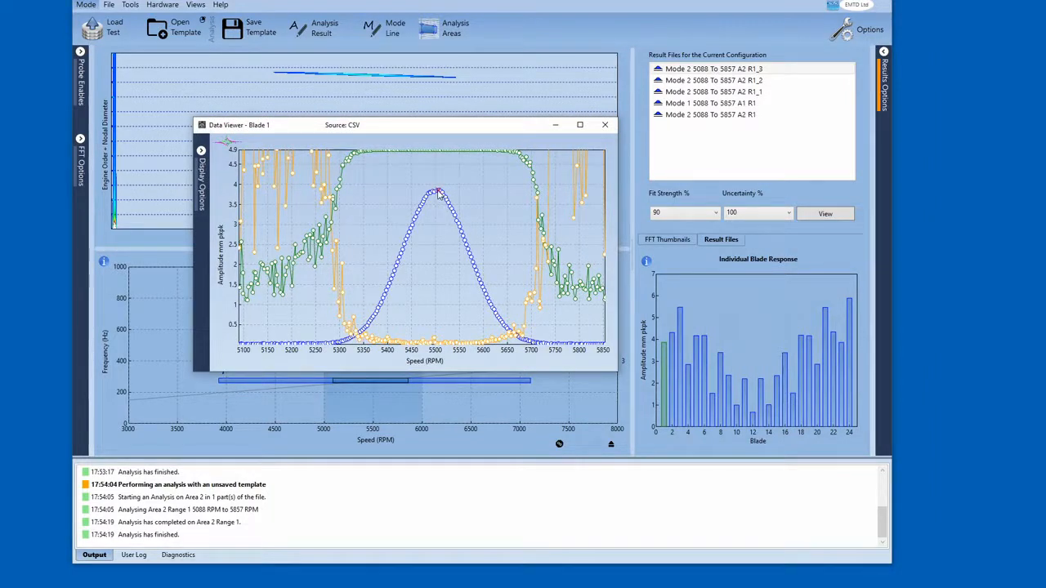
left_click(604, 124)
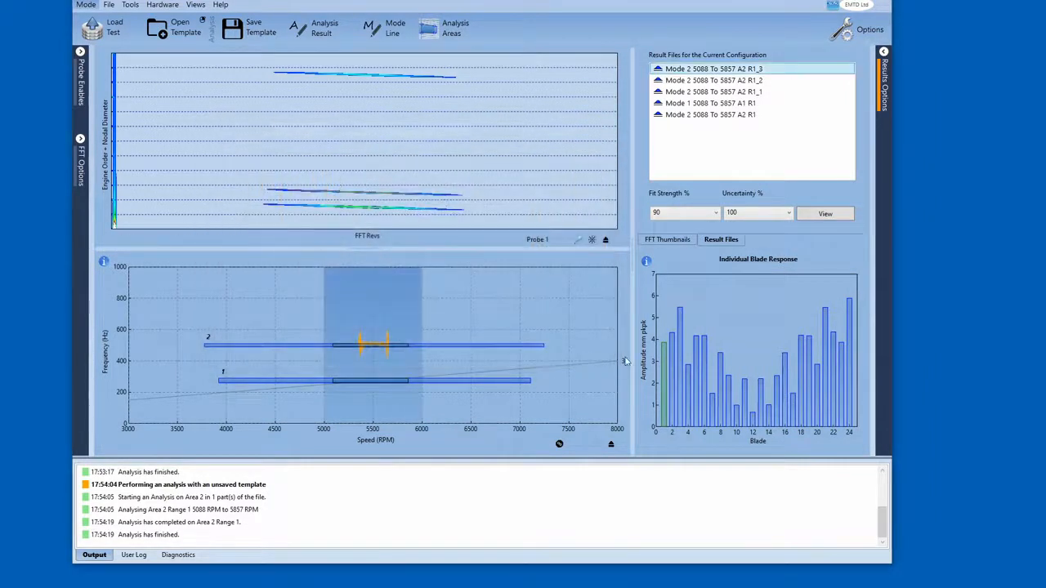
- Select result files R1_2 and R1_3 in turn and open each with View, moving the viewer aside
left_click(750, 84)
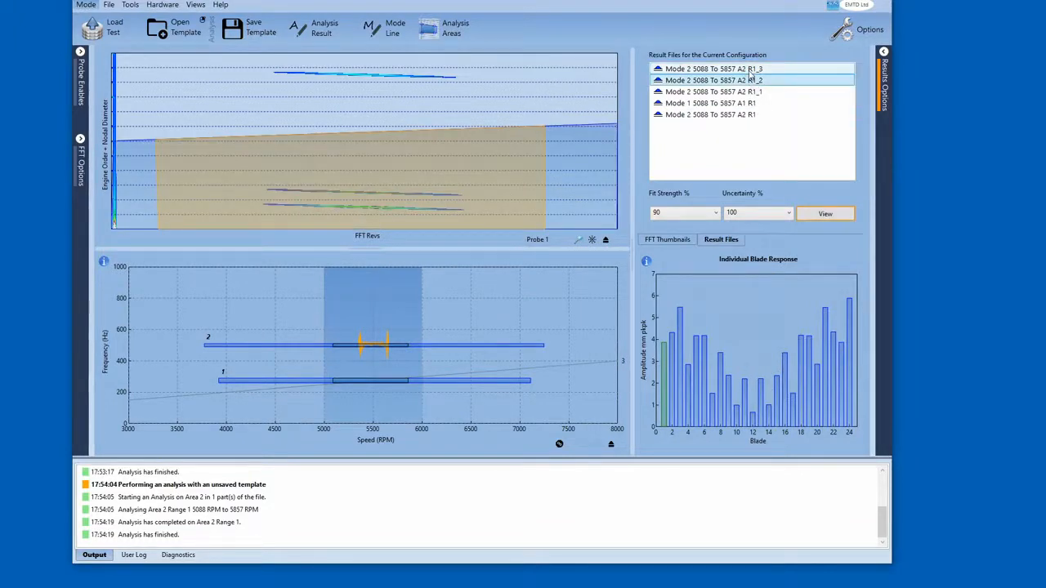
left_click(822, 213)
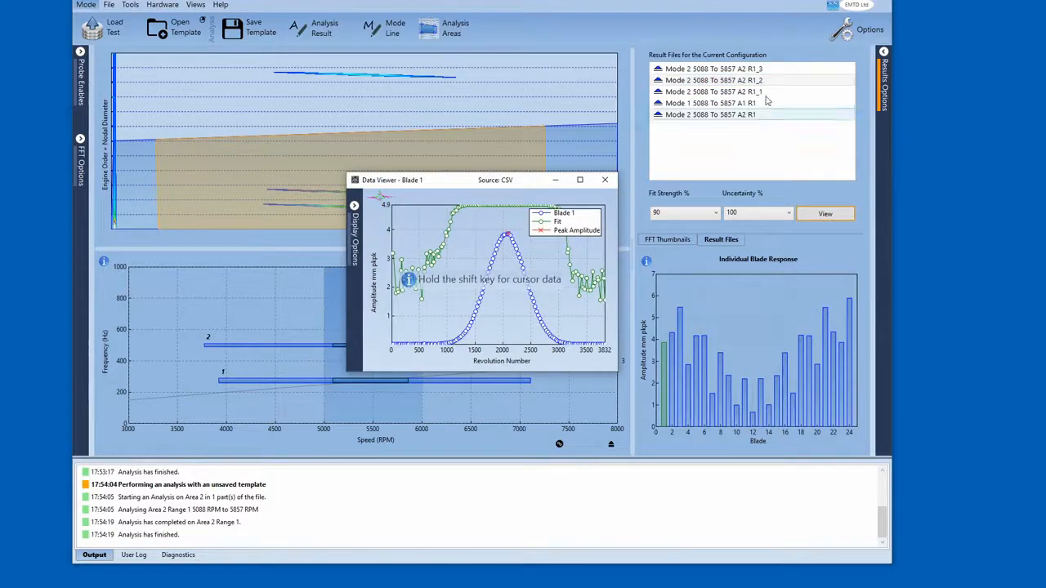
left_click(746, 72)
left_click(817, 217)
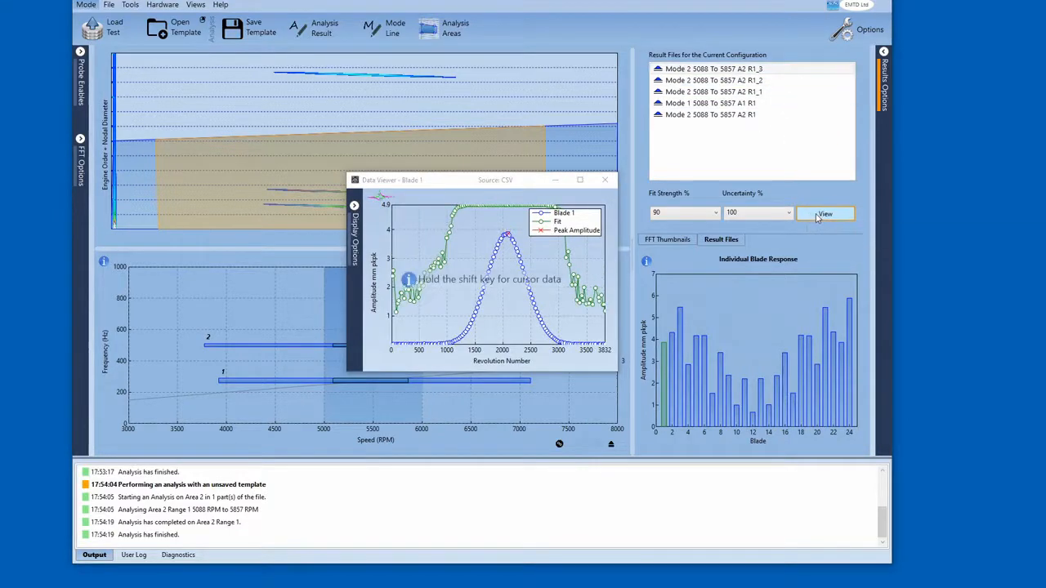
left_click_drag(531, 183, 740, 235)
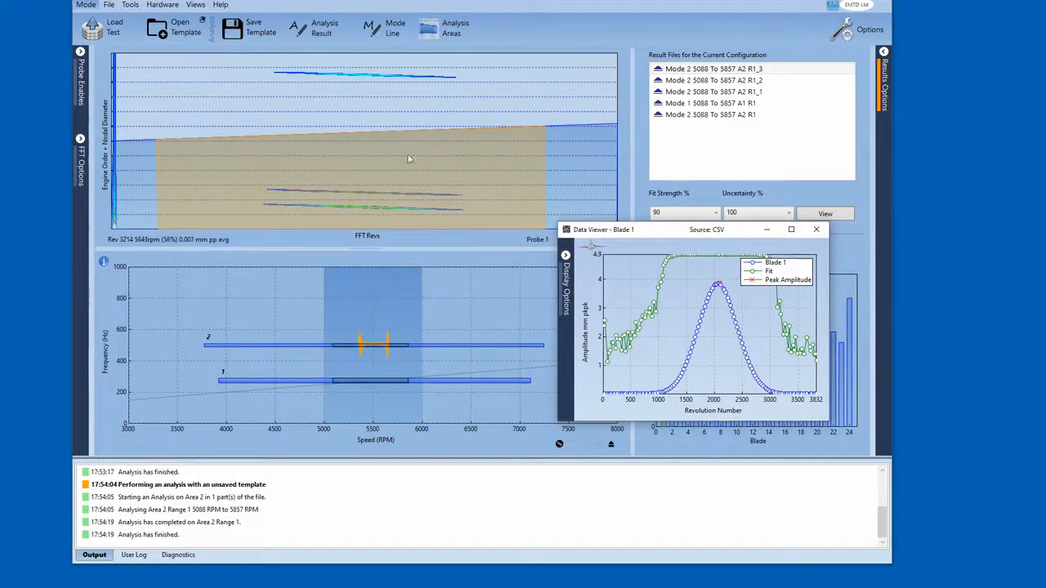
- Turn off Show Speed Data in the FFT options, then move and close the data viewer
left_click(80, 160)
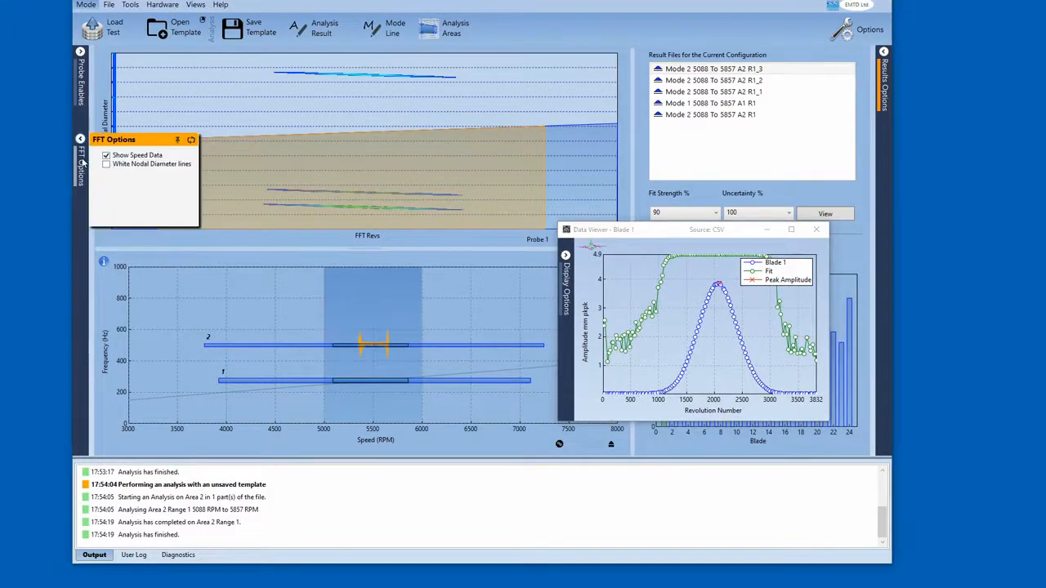
left_click(106, 156)
left_click(76, 161)
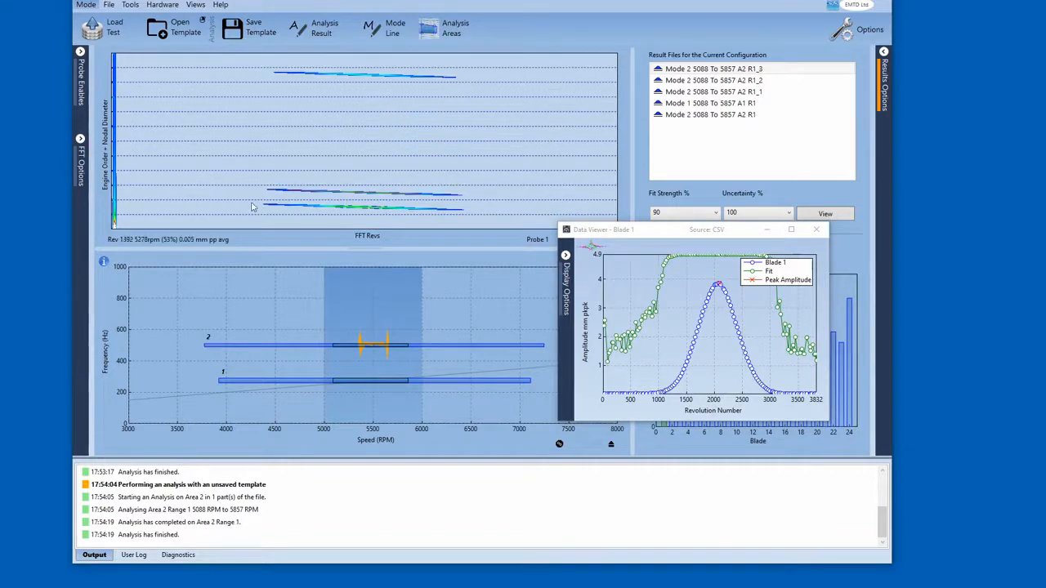
left_click_drag(684, 234, 689, 278)
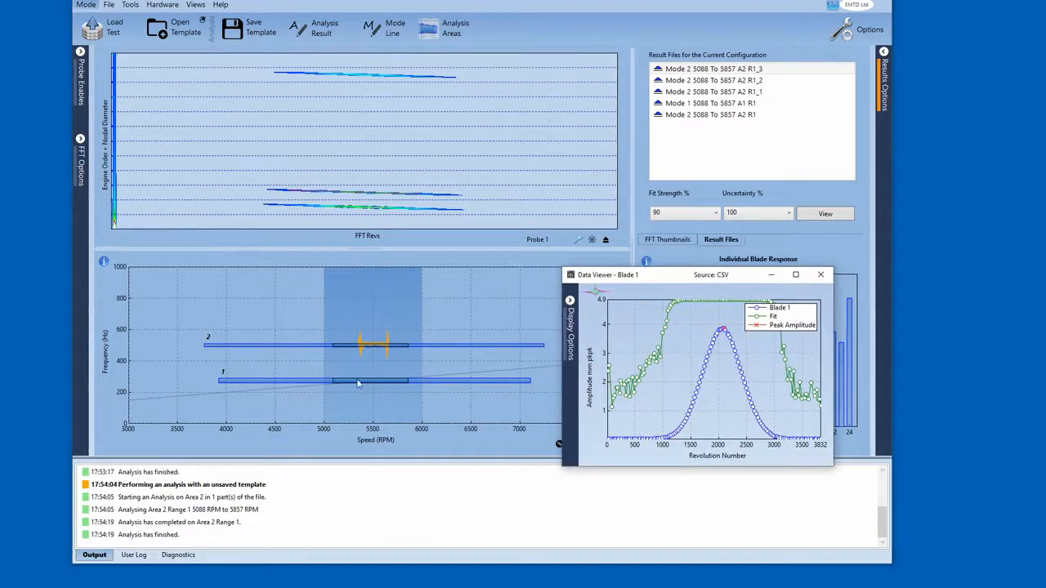
left_click(823, 277)
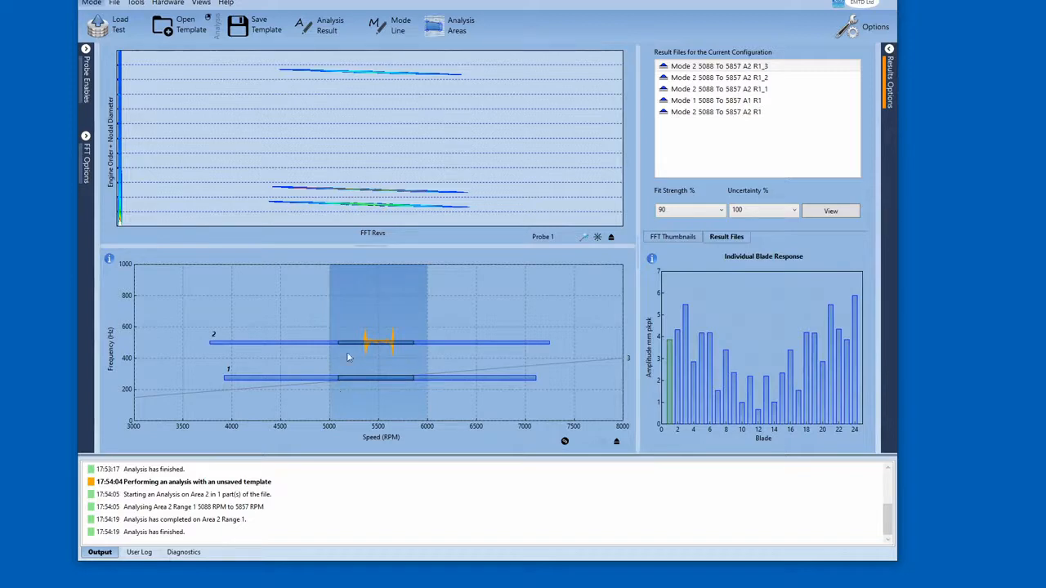
- Open result file R1_3 in the data viewer, enlarge it, and close it
double_click(729, 72)
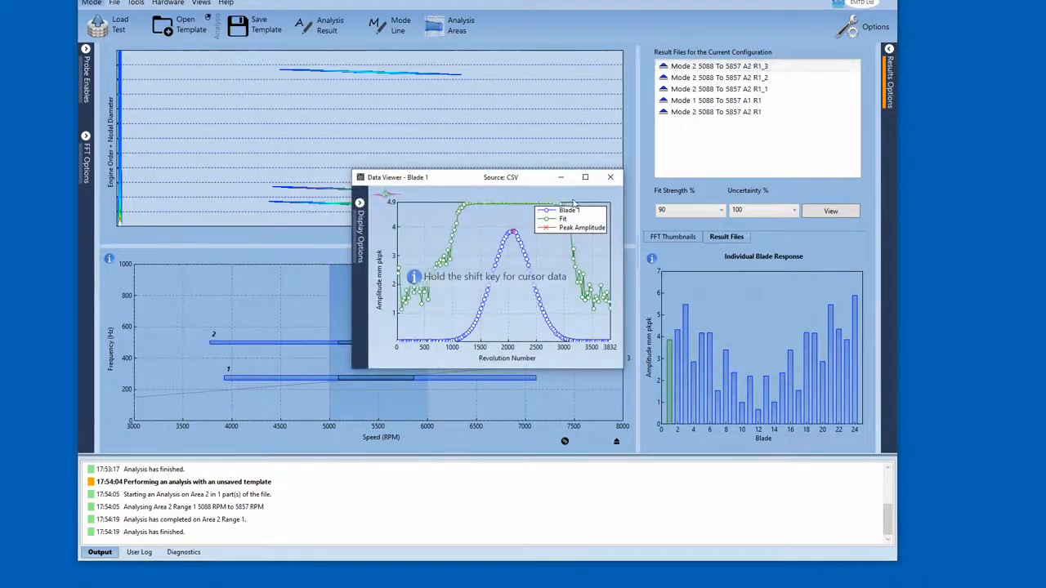
left_click_drag(505, 176, 463, 126)
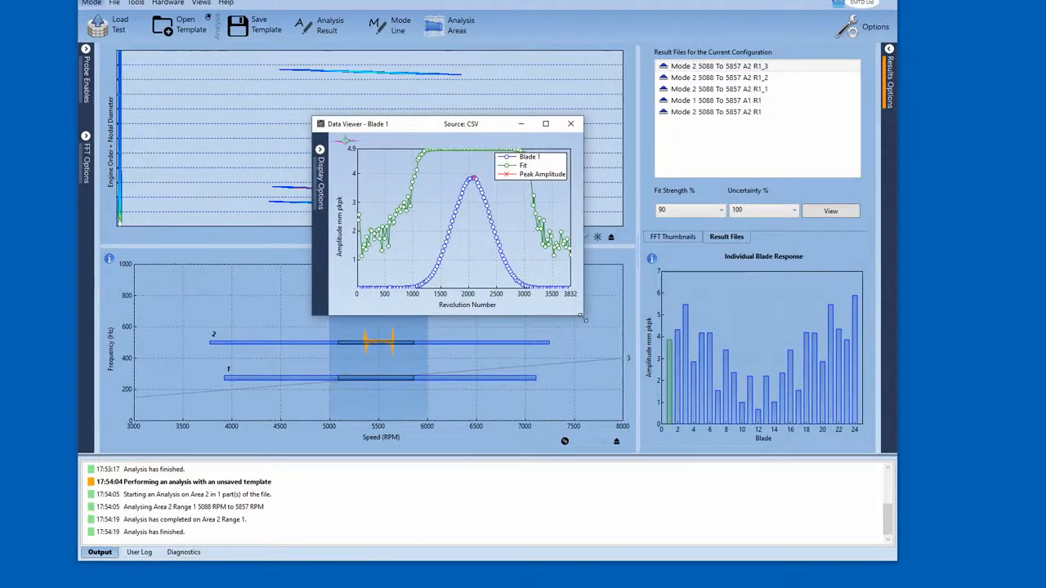
left_click_drag(583, 317, 709, 379)
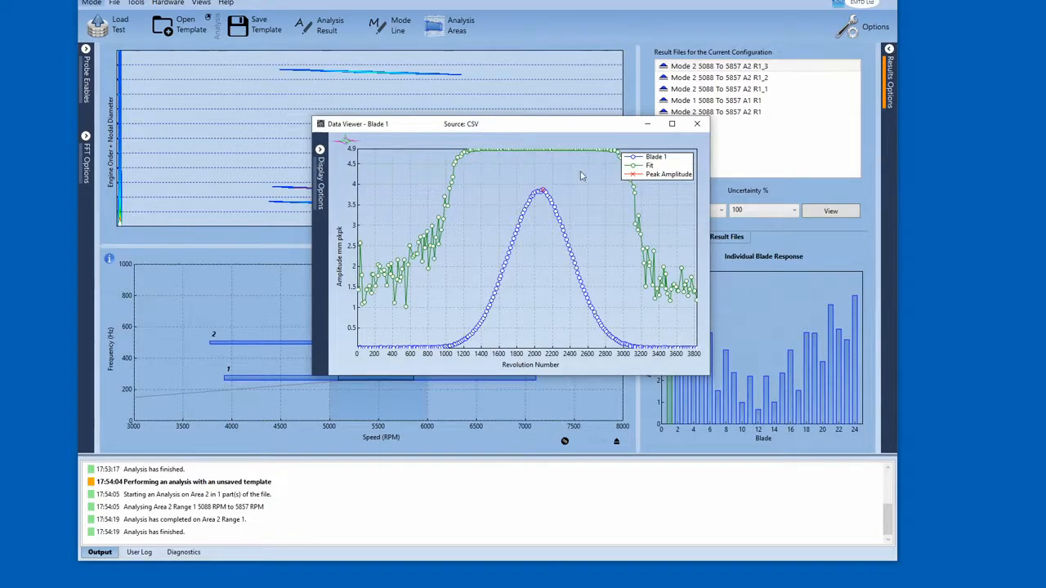
left_click(696, 124)
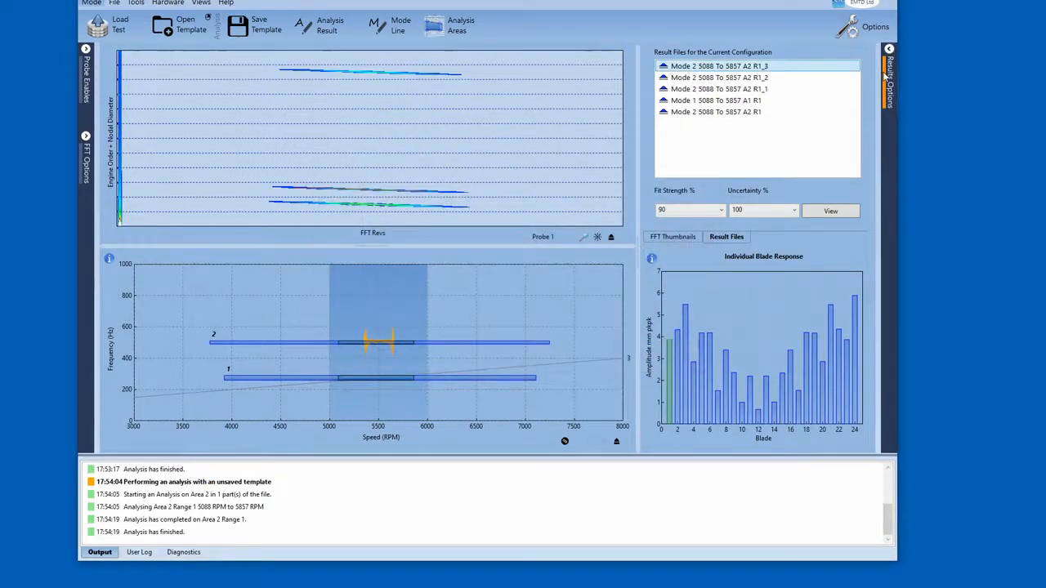
- Toggle the Created Today filter in the results viewer options and close the options panel
left_click(889, 49)
left_click(783, 79)
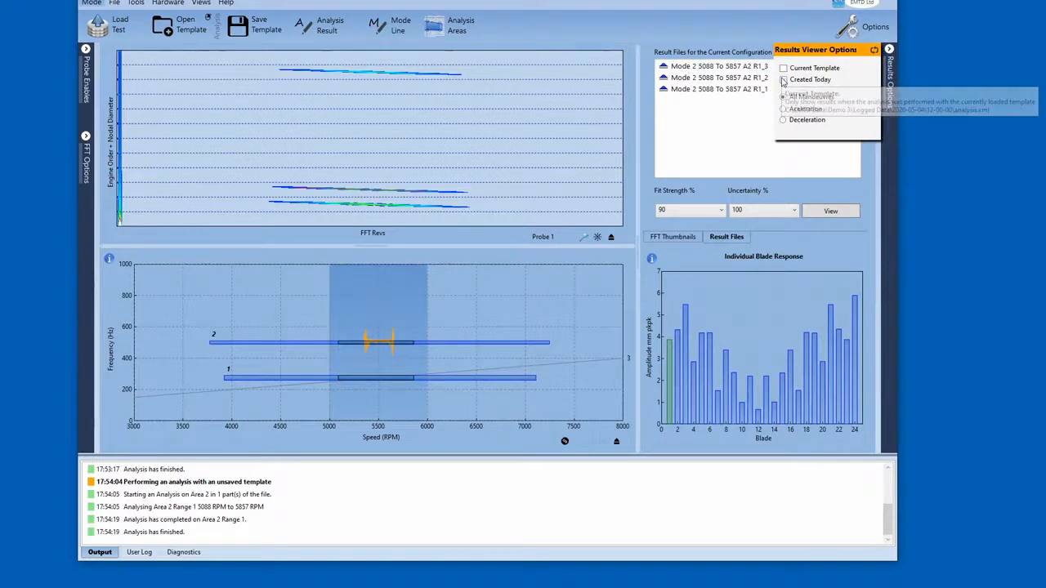
left_click(889, 49)
- Open the current configuration's folder to inspect the result CSV files, then close the folder window
mouse_move(531, 0)
left_mouse_down()
mouse_move(512, 3)
mouse_move(525, 1)
left_mouse_up()
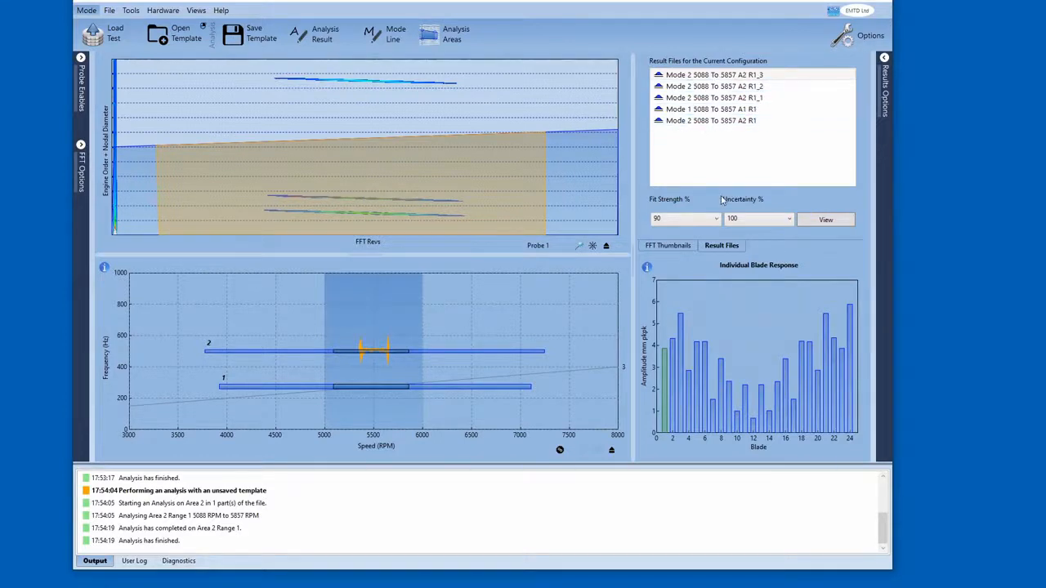
left_click(678, 76)
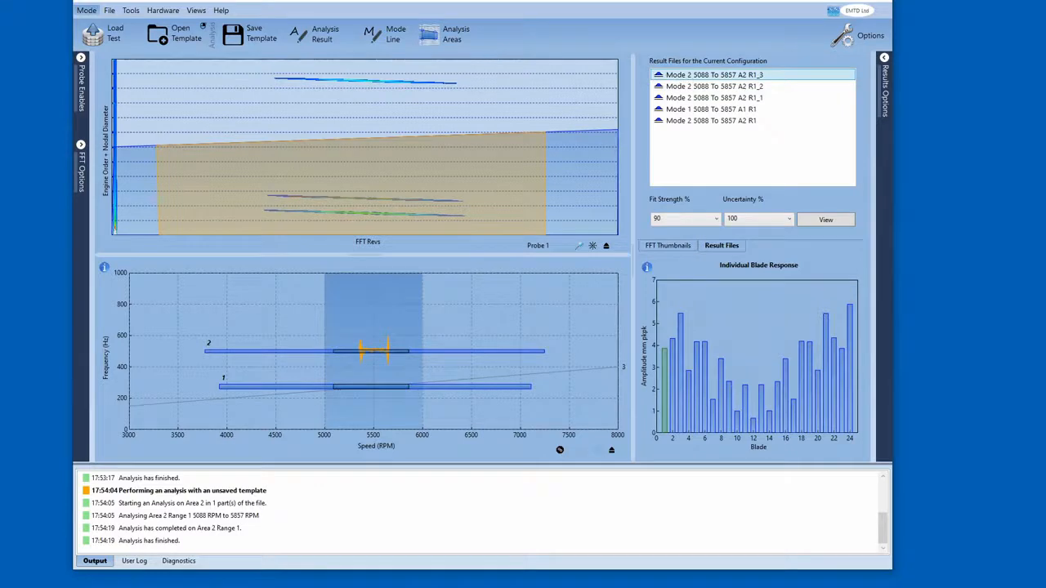
left_click(110, 12)
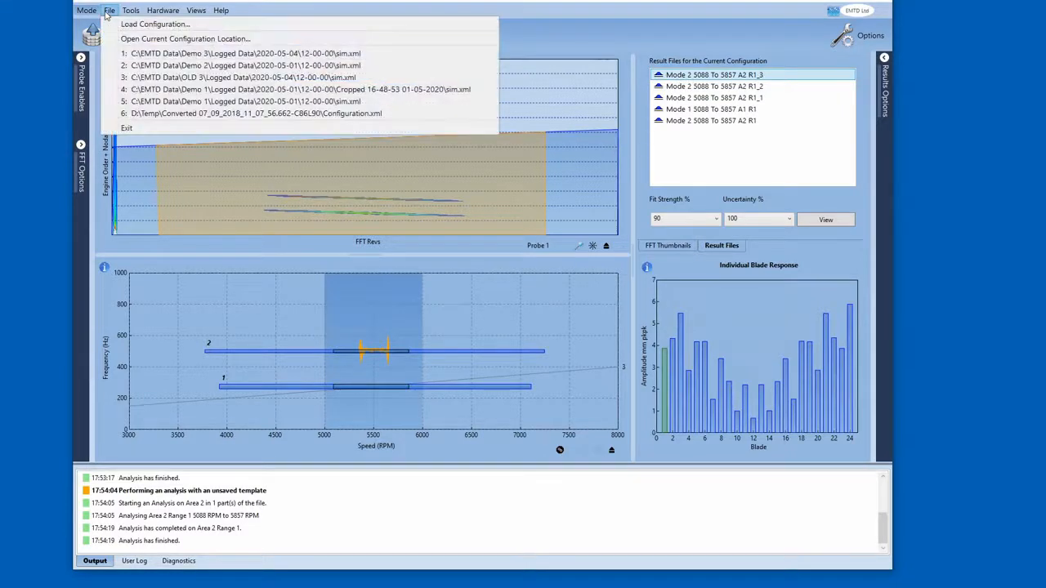
left_click(142, 39)
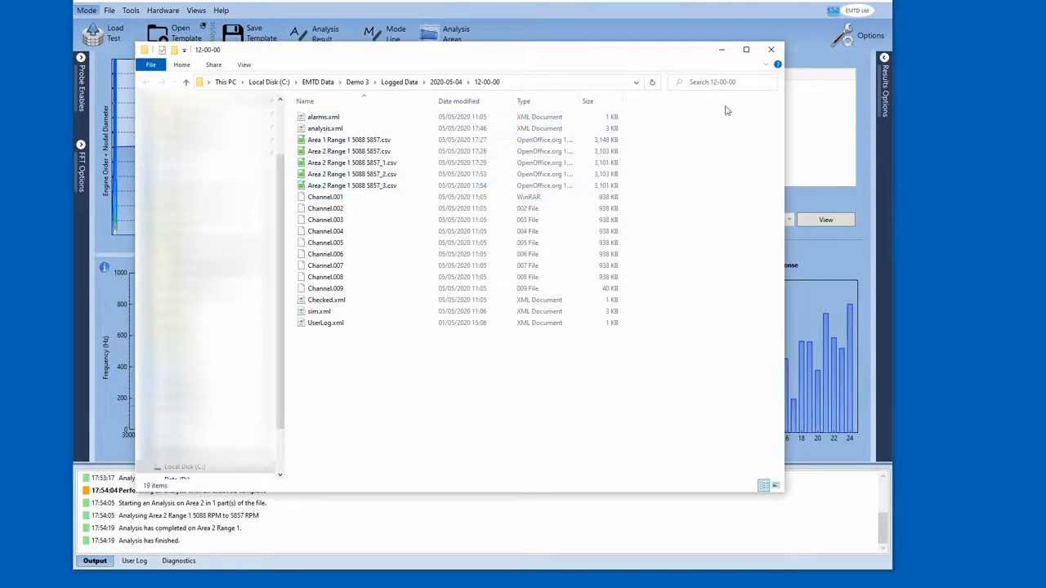
left_click(772, 50)
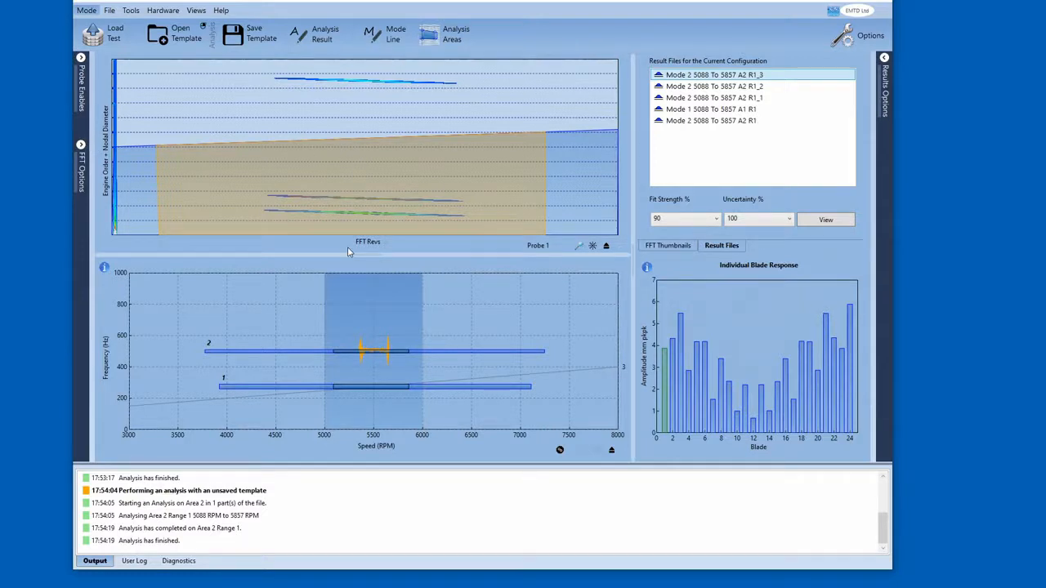
- Open the analysis control panel to review both area definitions, zoom the mode-line plot, and close the panel
left_click(446, 34)
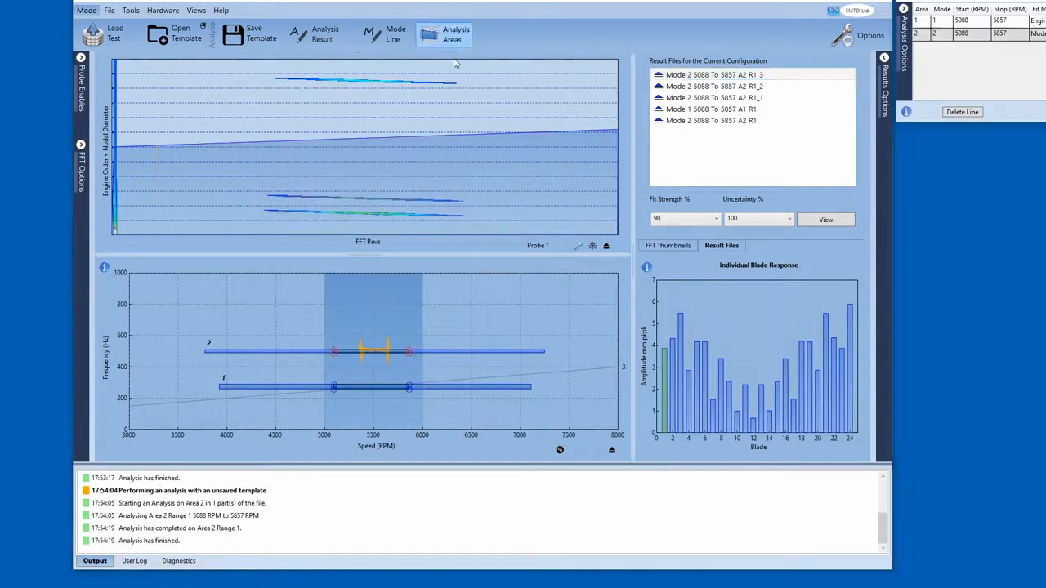
mouse_move(951, 0)
left_mouse_down()
mouse_move(555, 71)
mouse_move(428, 71)
left_mouse_up()
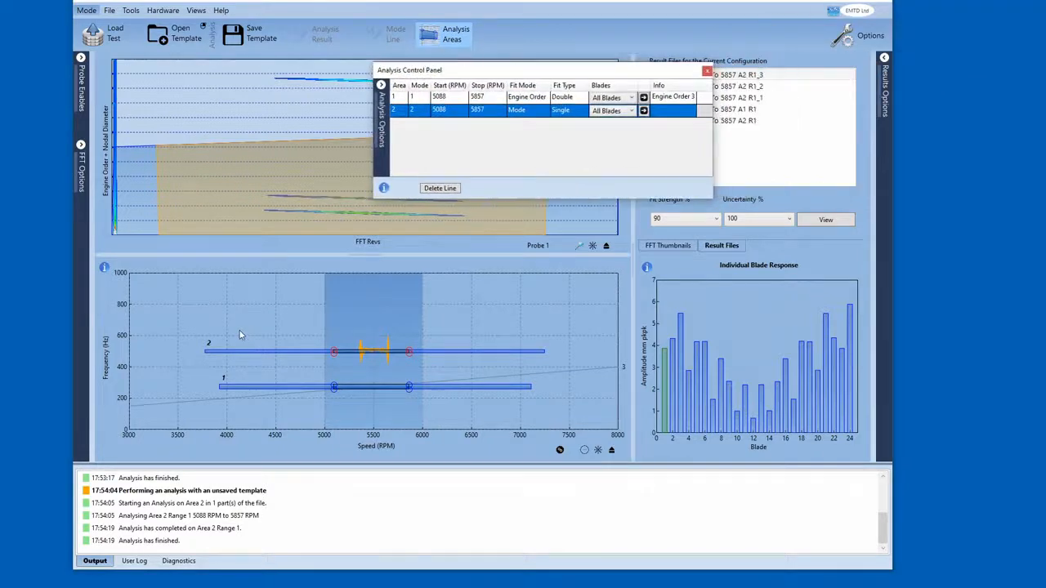
left_click_drag(232, 316, 491, 411)
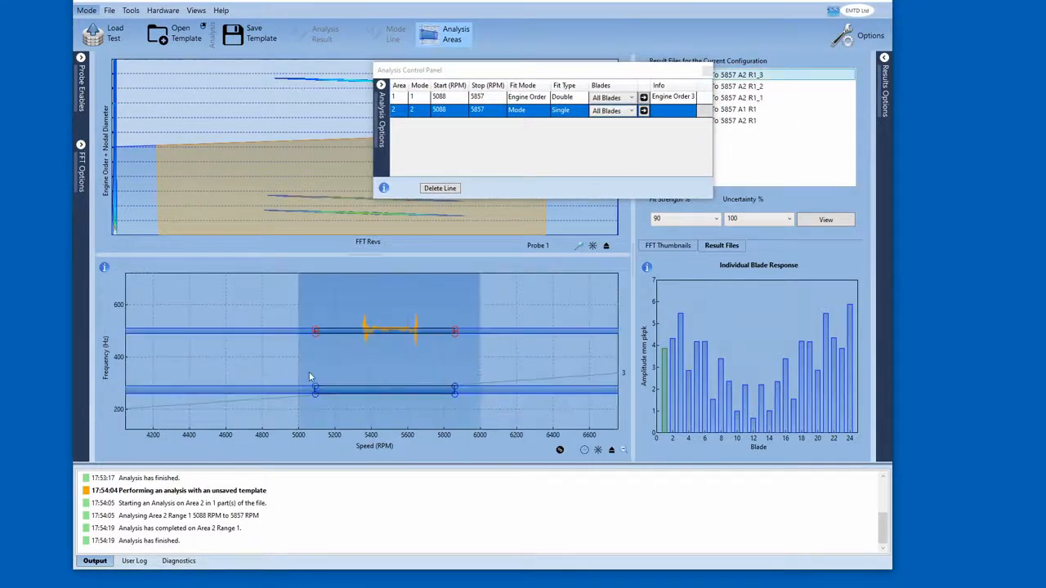
left_click(707, 71)
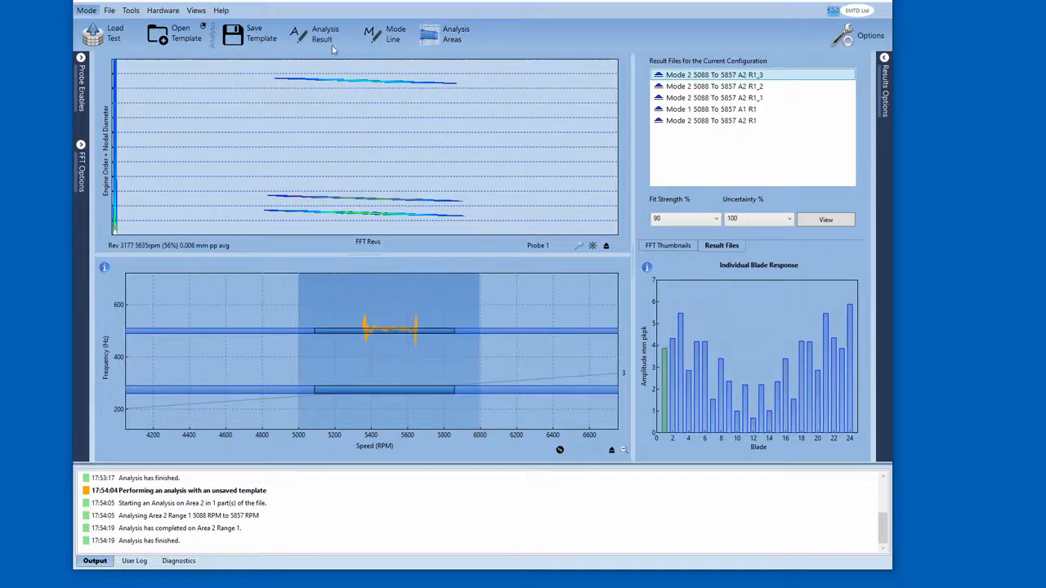
- Load the Demo 2 configuration, accepting that unsaved changes will be lost
left_click(109, 10)
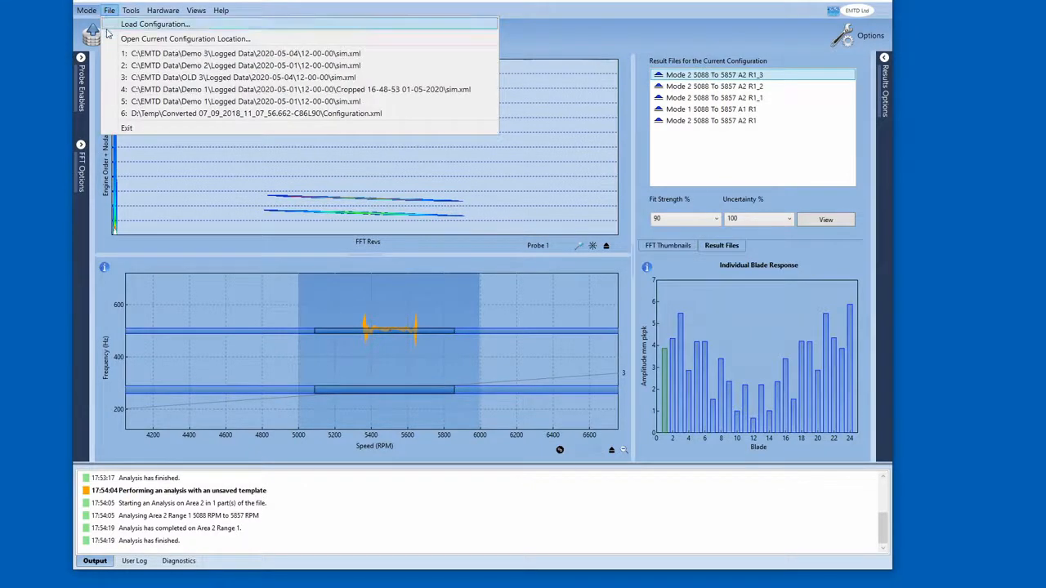
left_click(127, 54)
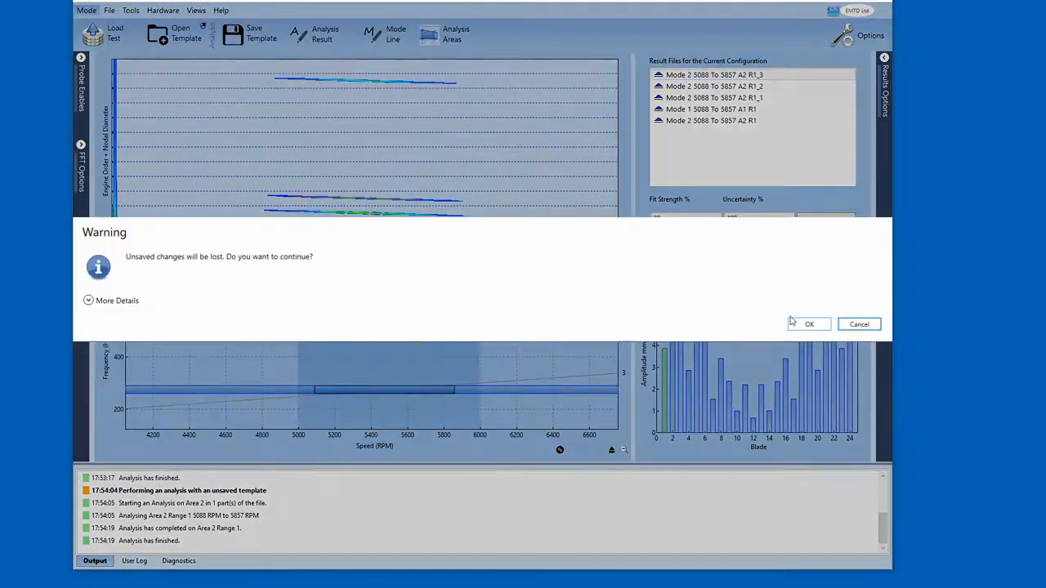
left_click(809, 324)
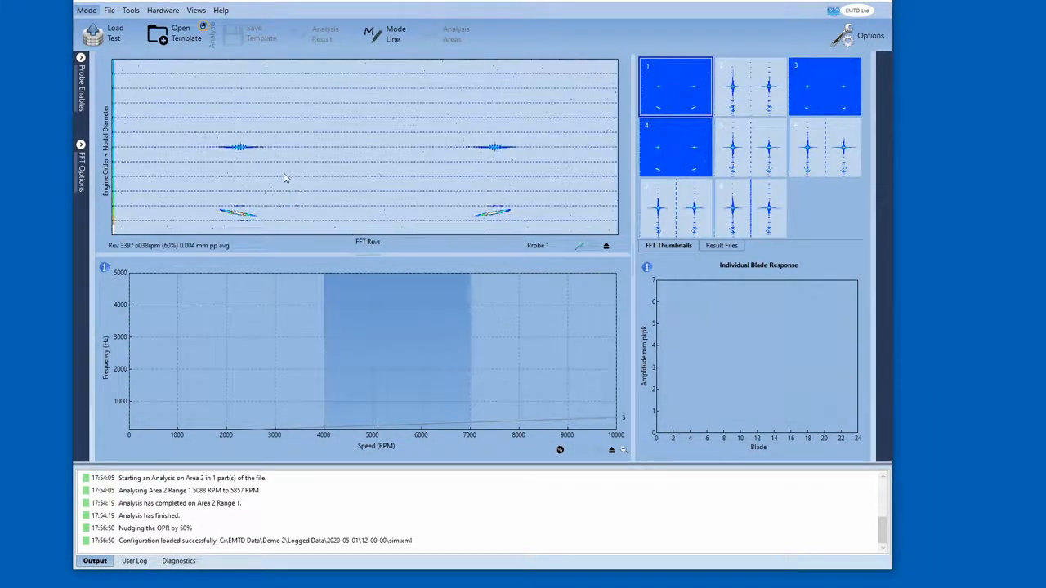
- Turn on Show Speed Data in the FFT options and close the options panel
left_click(82, 170)
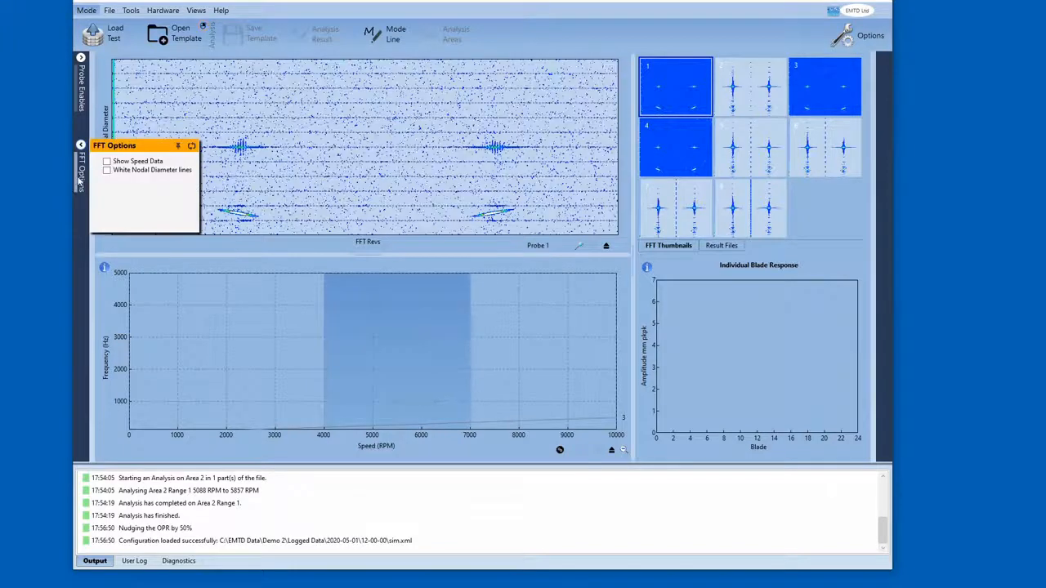
left_click(107, 162)
left_click(79, 174)
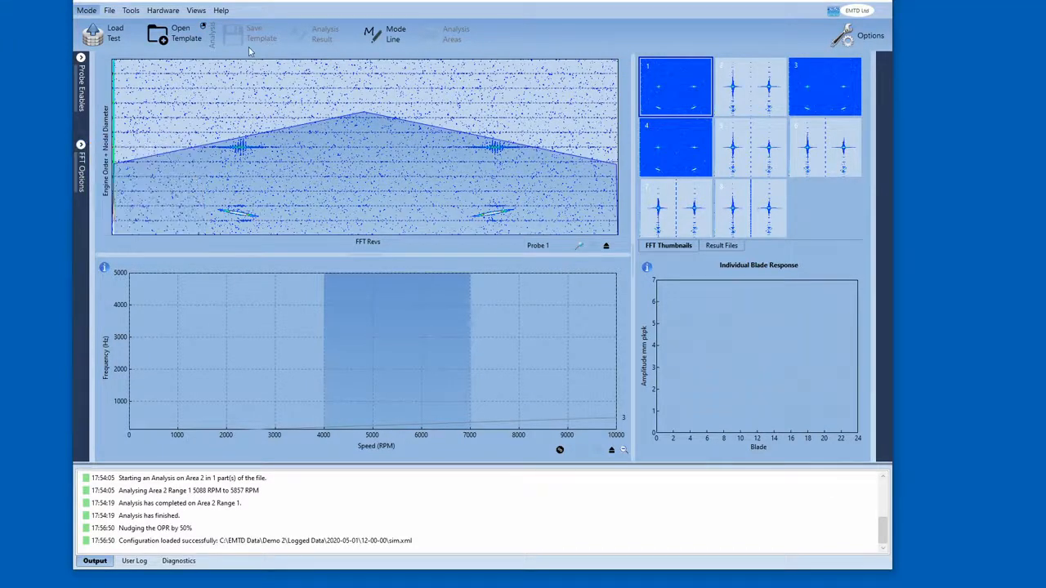
- Open the Analysis 2 template
left_click(179, 33)
left_click(196, 37)
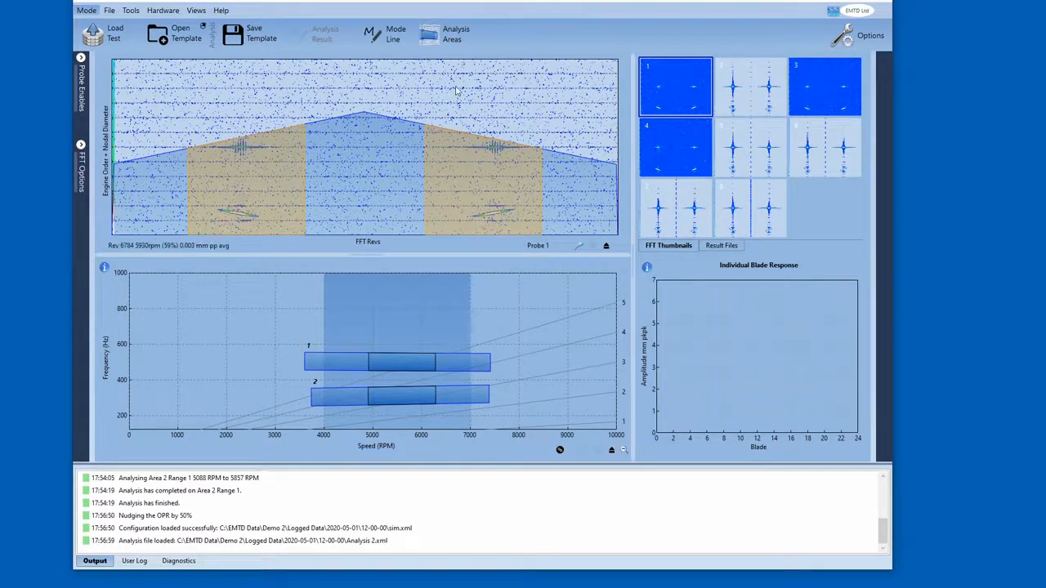
- Adjust the start and stop speeds of both analysis areas on the mode-line plot
left_click(449, 34)
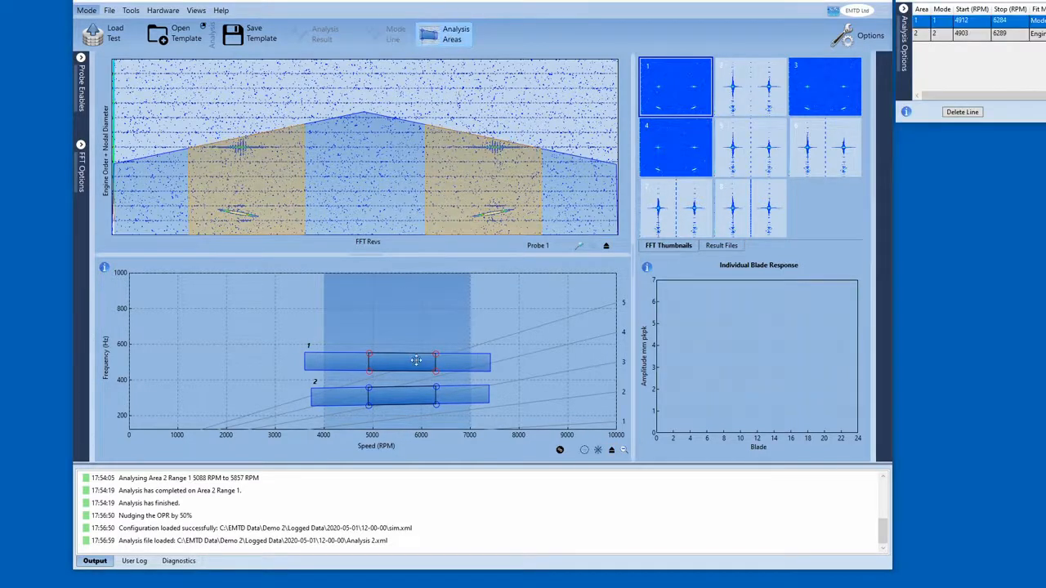
left_click_drag(399, 365, 363, 365)
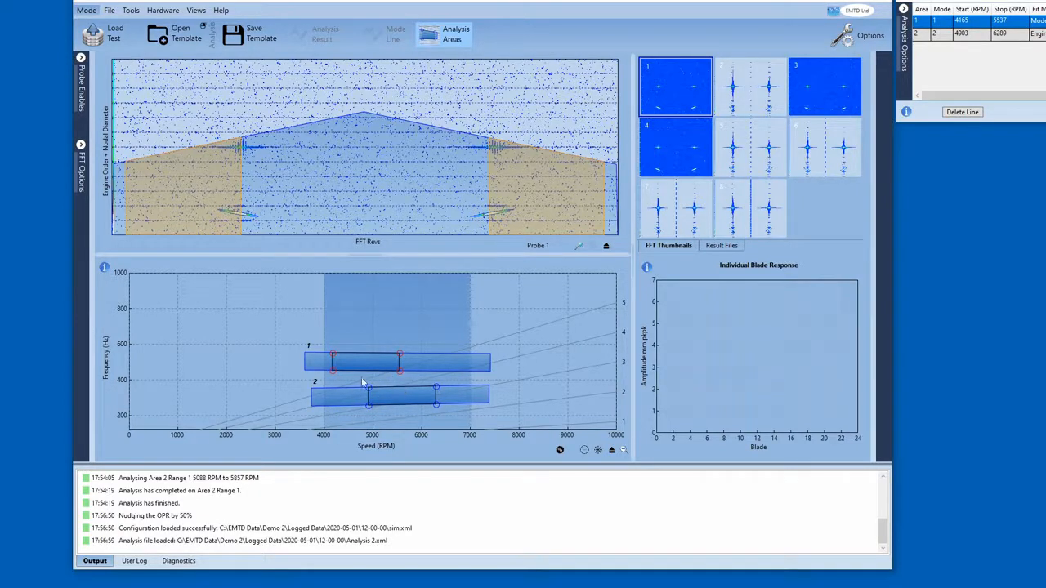
mouse_move(375, 365)
left_mouse_down()
mouse_move(357, 363)
mouse_move(403, 362)
mouse_move(334, 396)
left_mouse_up()
left_click_drag(437, 387, 462, 389)
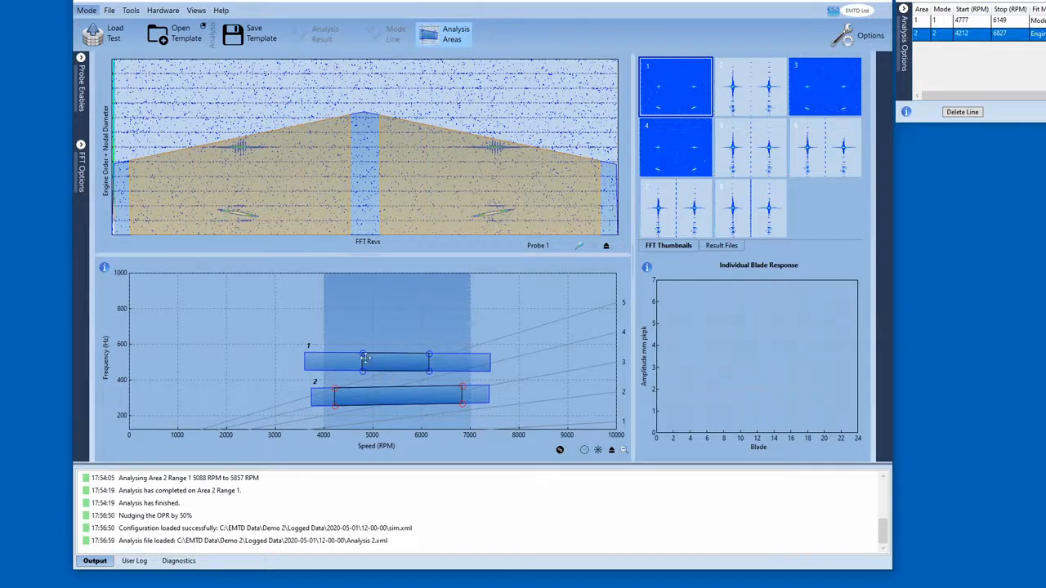
left_click_drag(362, 357, 331, 357)
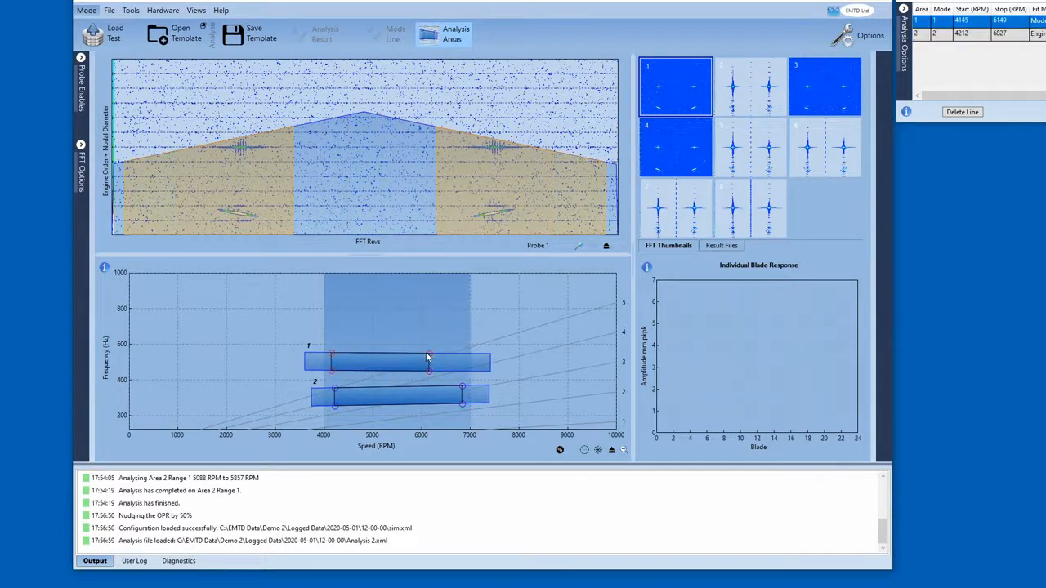
left_click_drag(427, 354, 456, 357)
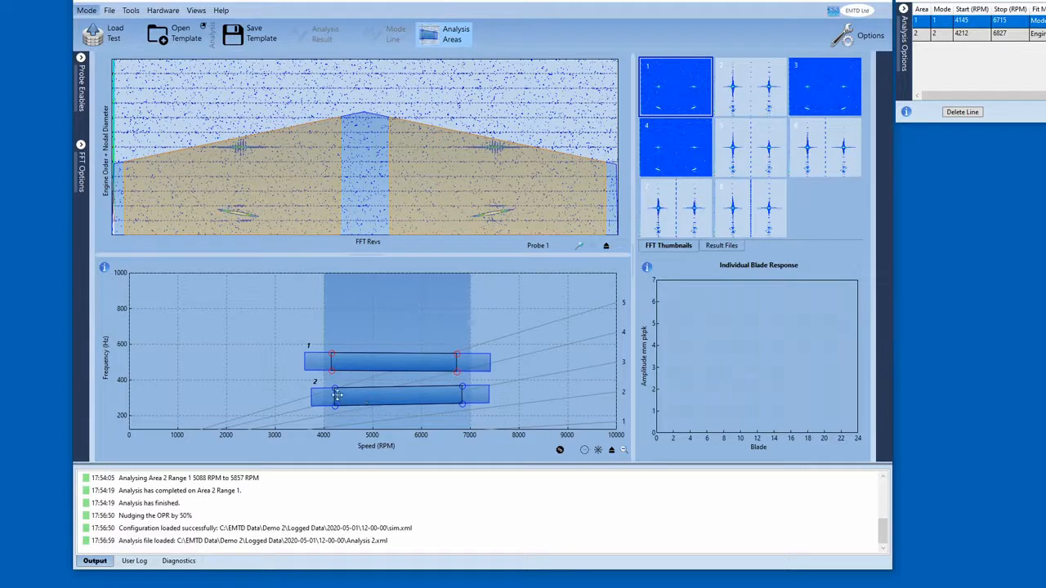
left_click_drag(335, 391, 368, 393)
left_click_drag(464, 386, 384, 394)
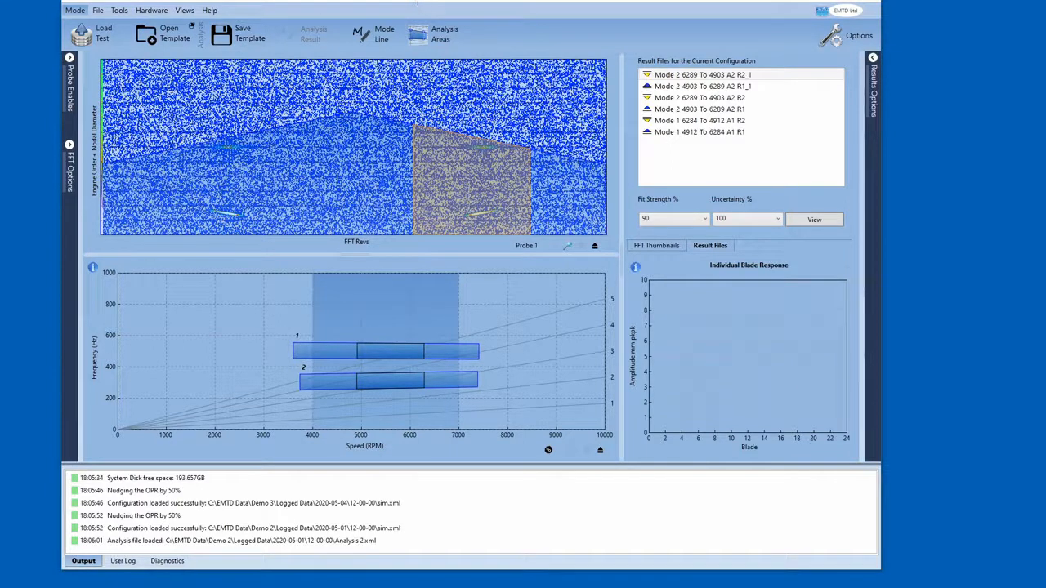
- Browse the available analysis templates, including analysis1, without loading any of them
left_click(164, 37)
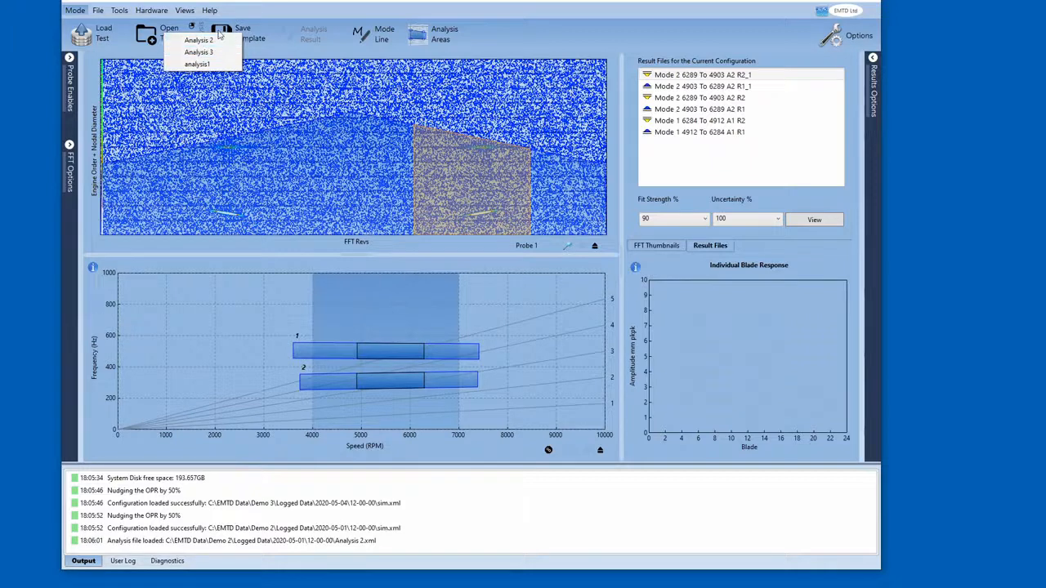
left_click(167, 32)
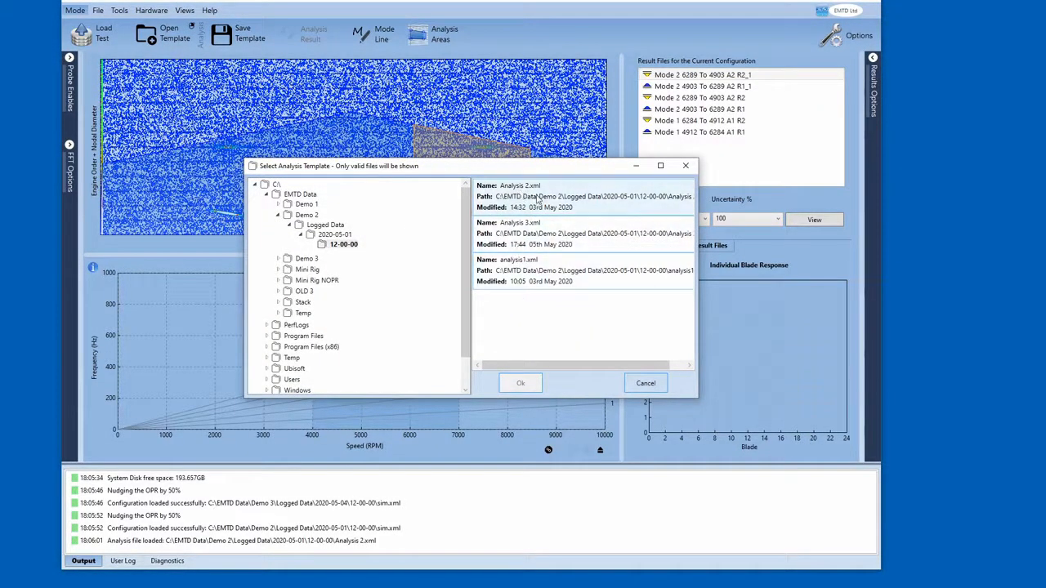
left_click(518, 277)
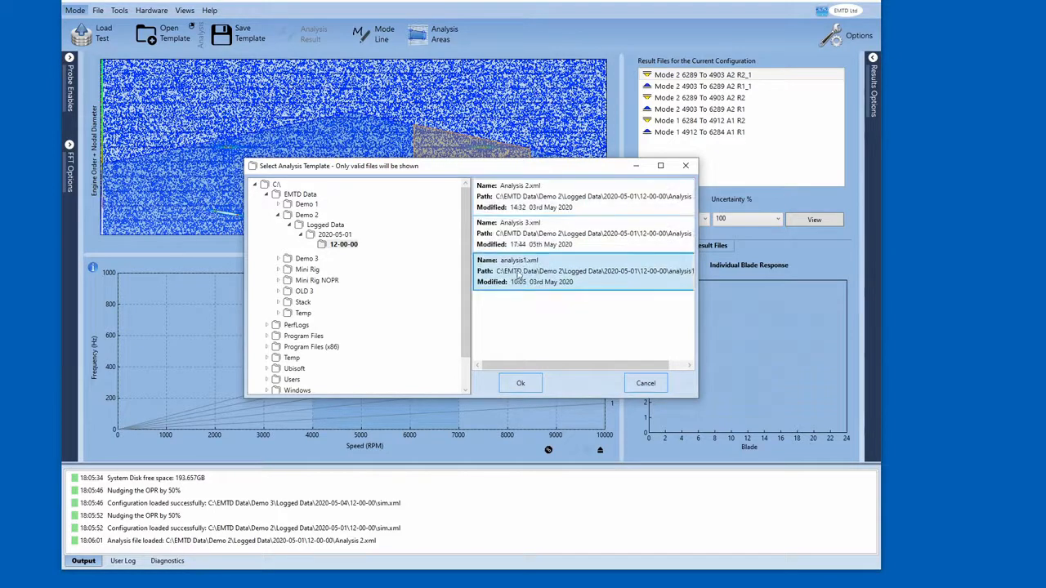
left_click(645, 383)
left_click(191, 27)
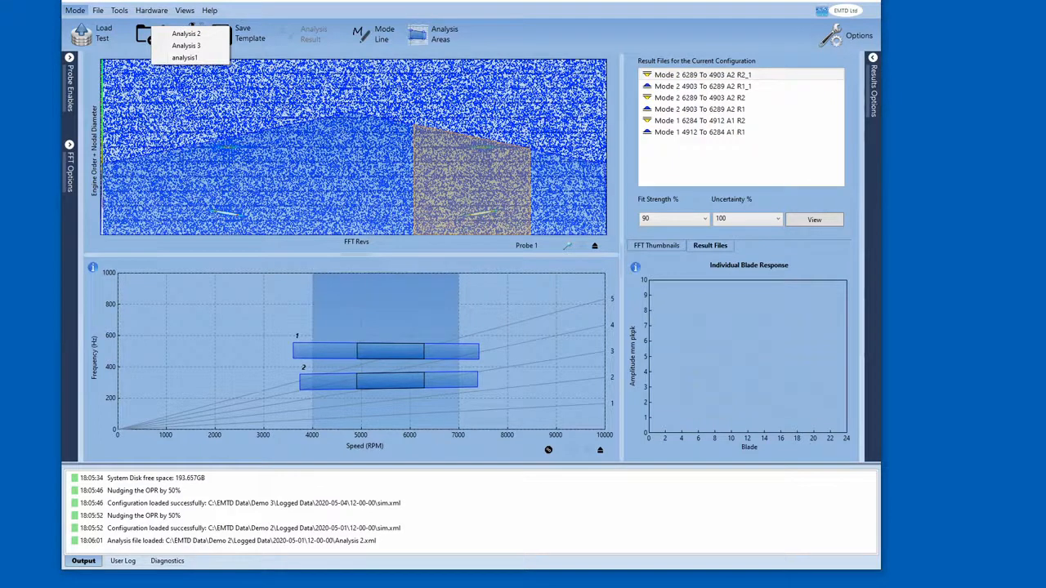
left_click(327, 114)
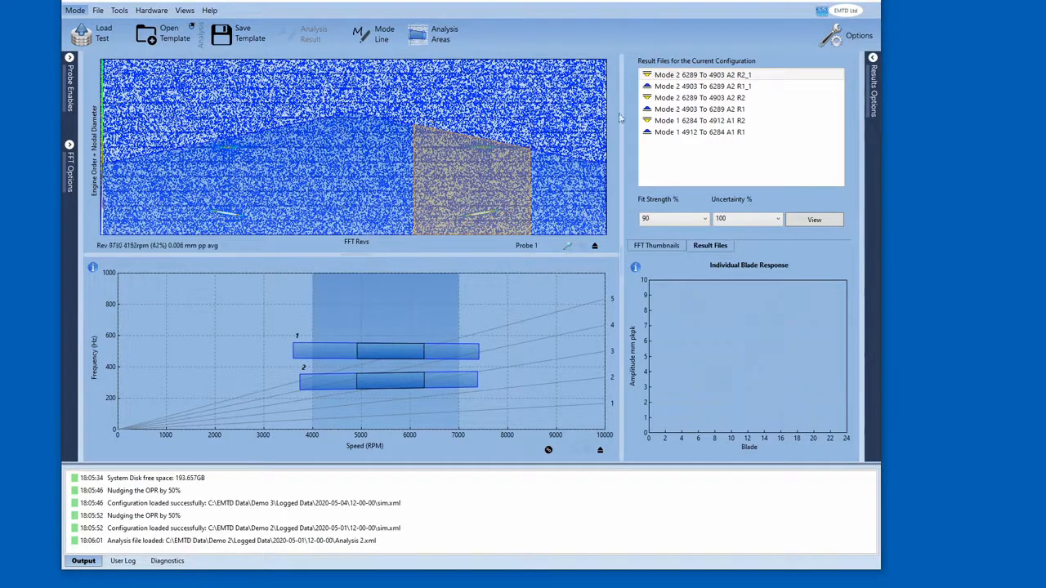
- Open result file Mode 2 4903 To 6289 A2 R1 in the data viewer and reposition the window
mouse_move(701, 115)
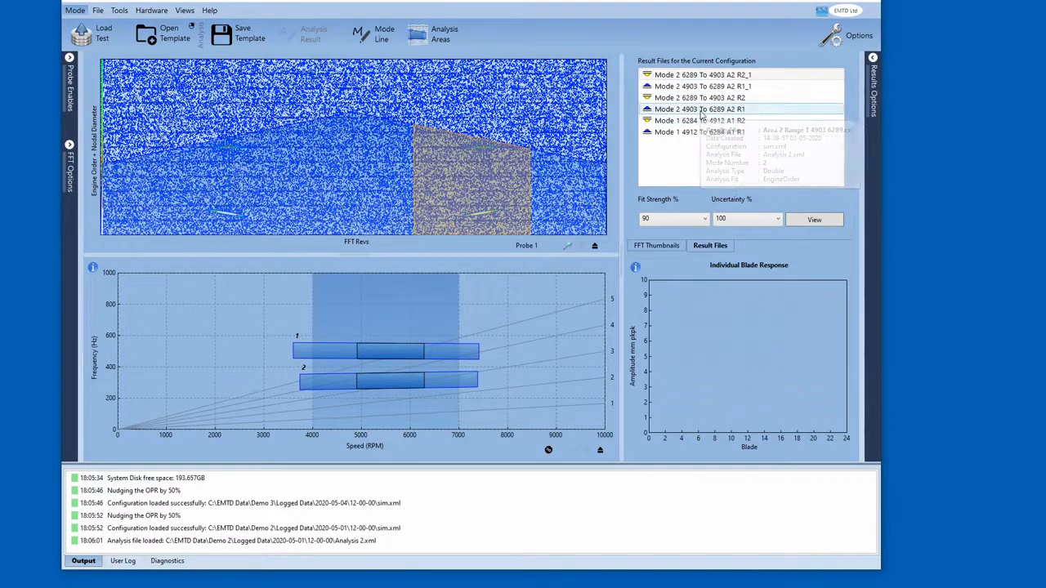
double_click(725, 109)
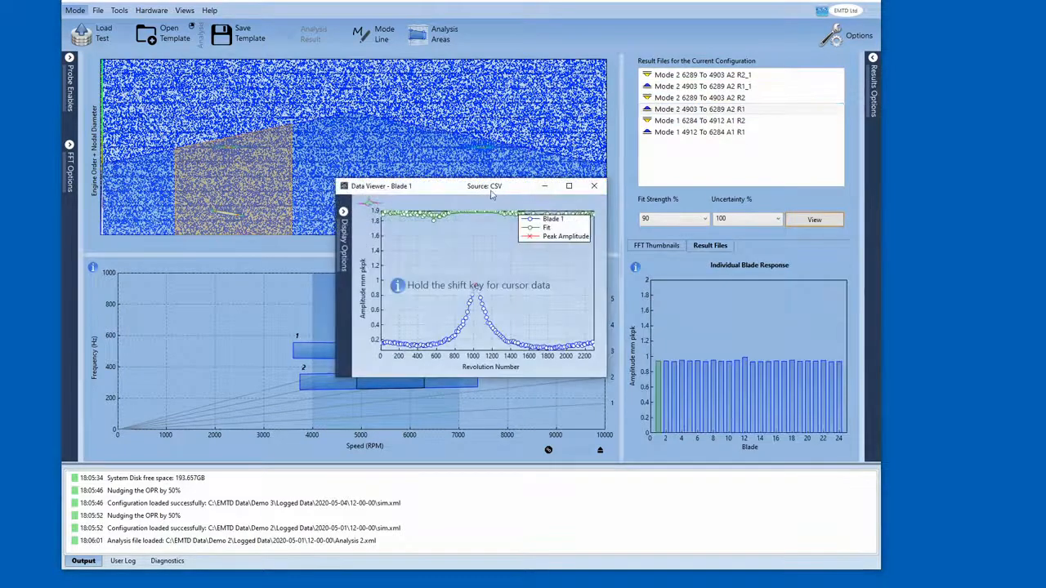
left_click_drag(482, 187, 469, 168)
- Hide the legend, show uncertainty, and plot against speed in the data viewer's display options
left_click(330, 193)
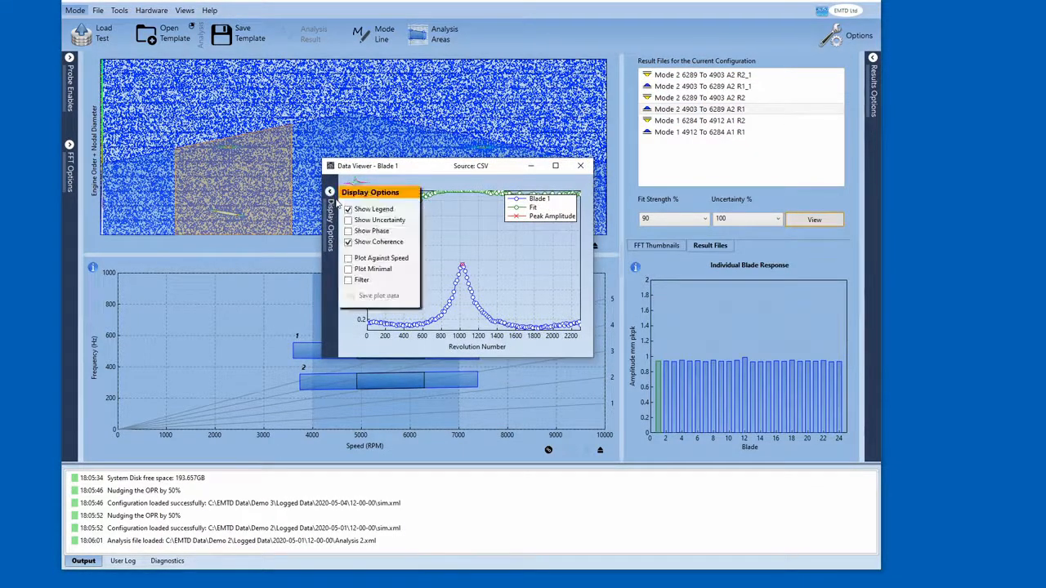
left_click(348, 210)
left_click(348, 220)
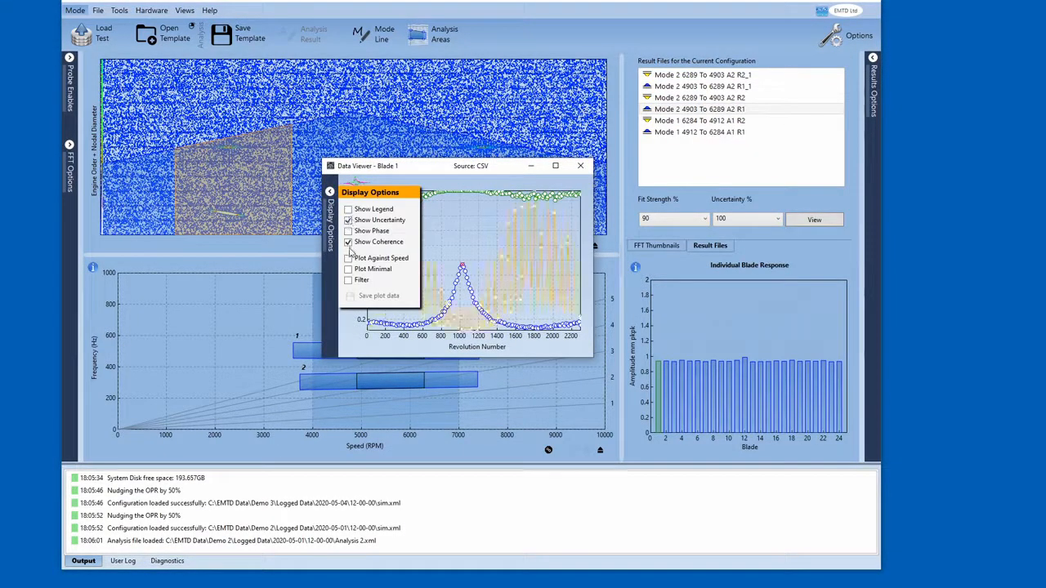
left_click(349, 258)
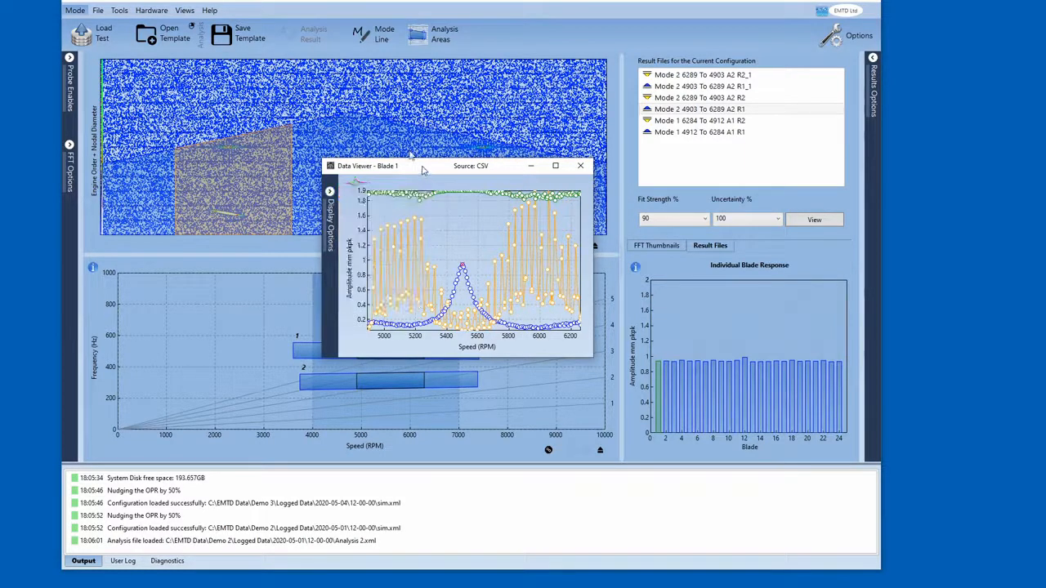
- Move and enlarge the data viewer window
left_click_drag(426, 167, 309, 90)
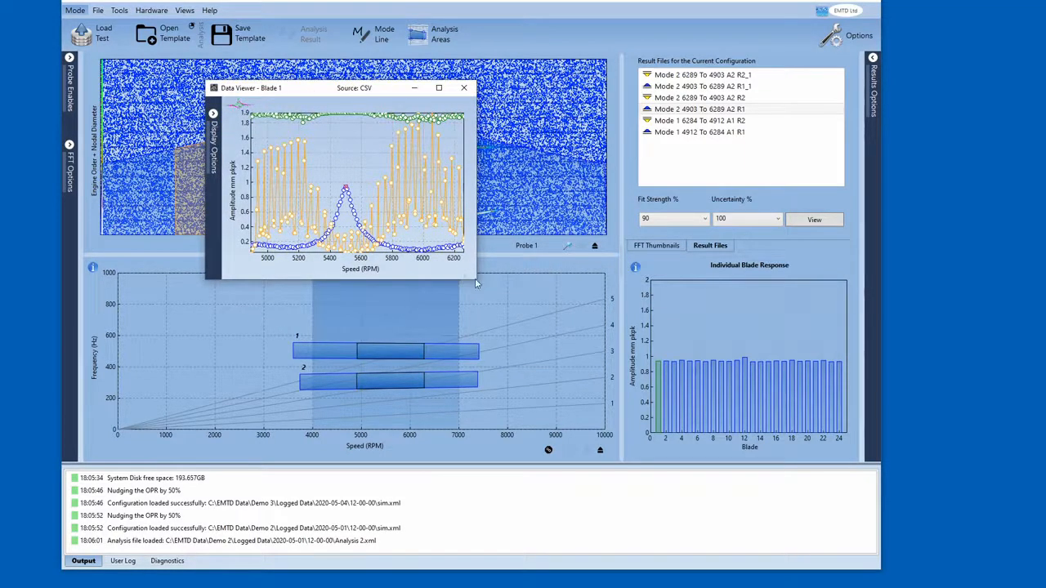
left_click_drag(475, 278, 645, 398)
left_click_drag(445, 94, 373, 86)
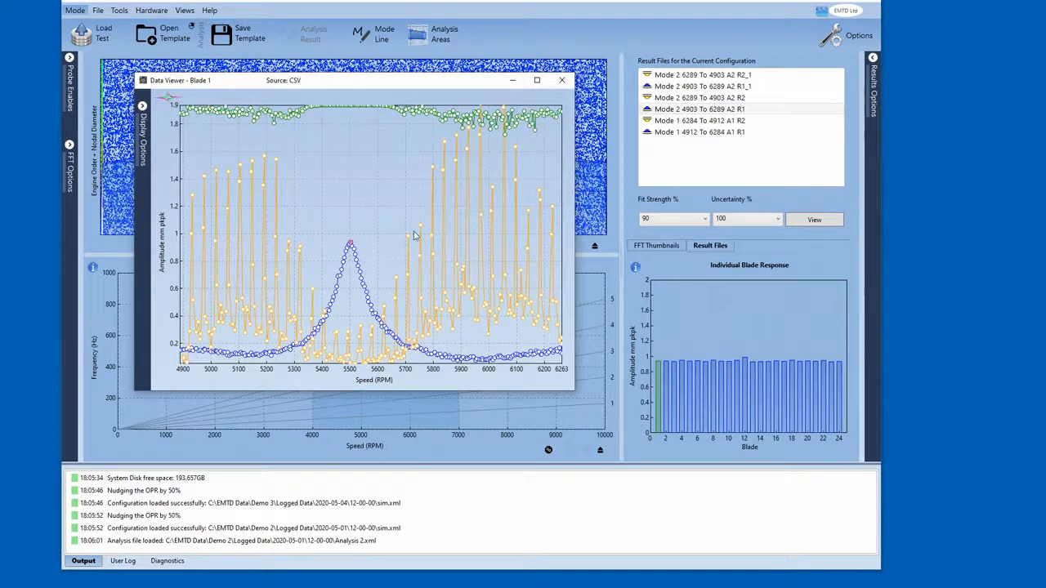
- Zoom into the resonance peak of the blade response to read cursor data, then close the data viewer
mouse_move(367, 247)
mouse_move(670, 114)
left_click_drag(418, 303, 419, 302)
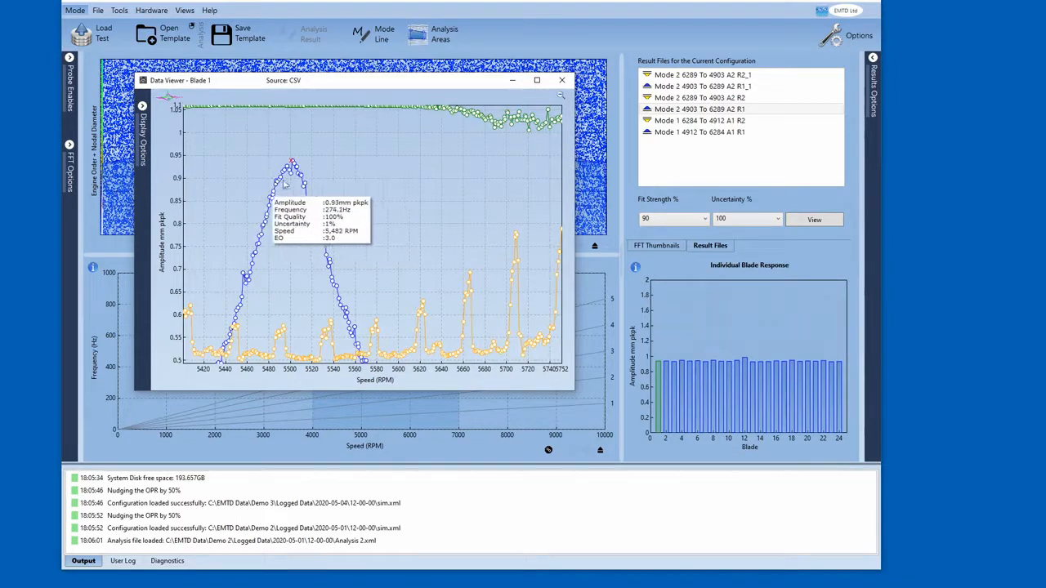
left_click_drag(219, 277, 273, 305)
mouse_move(350, 289)
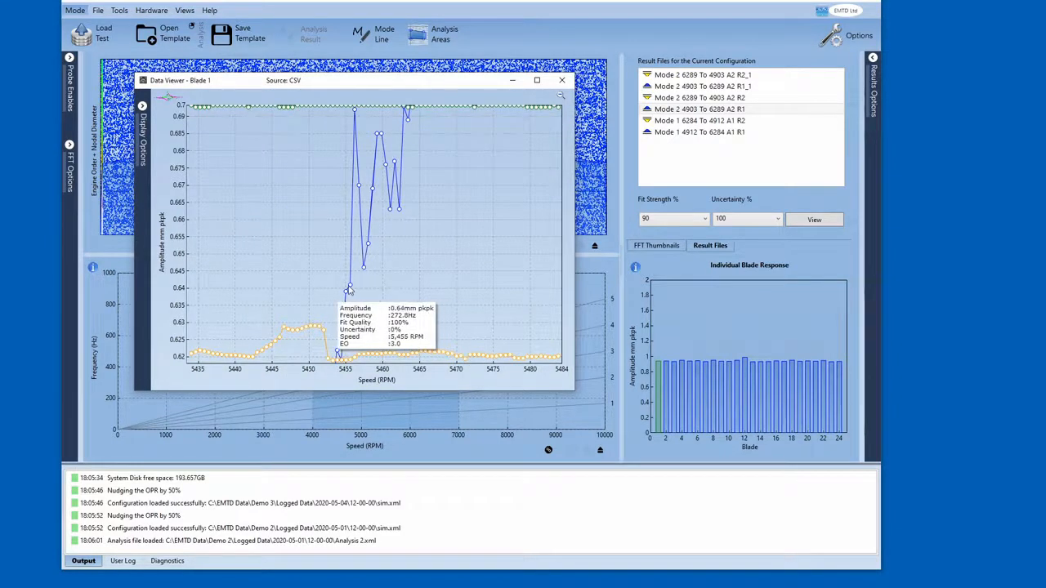
mouse_move(362, 272)
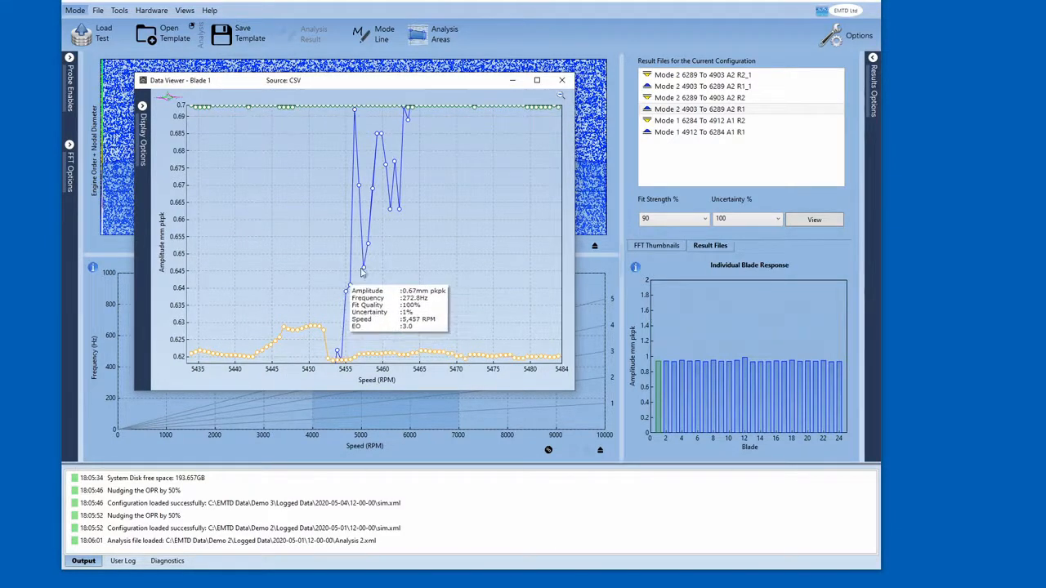
left_click(562, 85)
- Reopen the data viewer from the result files and switch it to blade 2
mouse_move(666, 386)
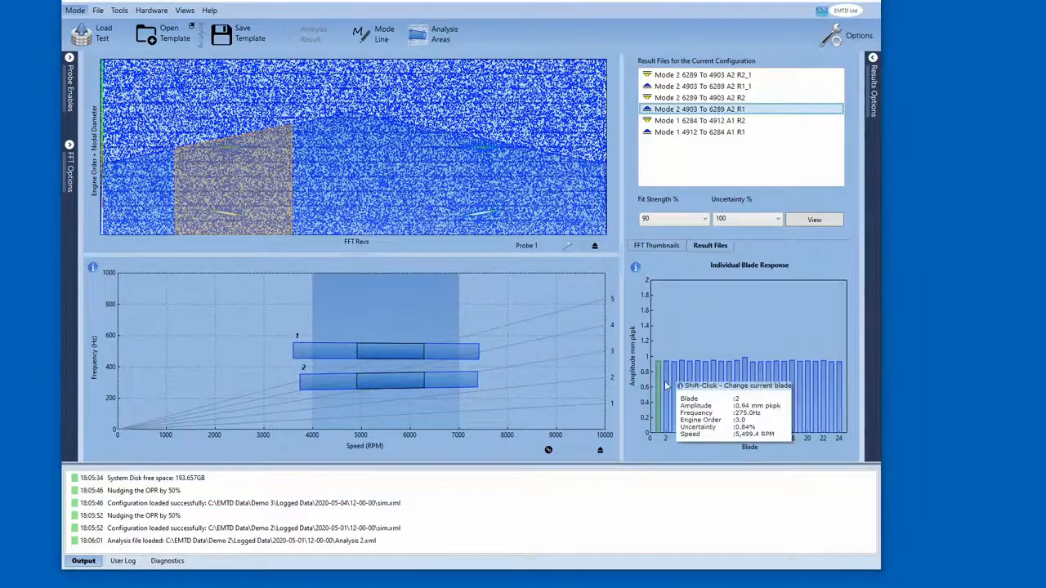
mouse_move(705, 386)
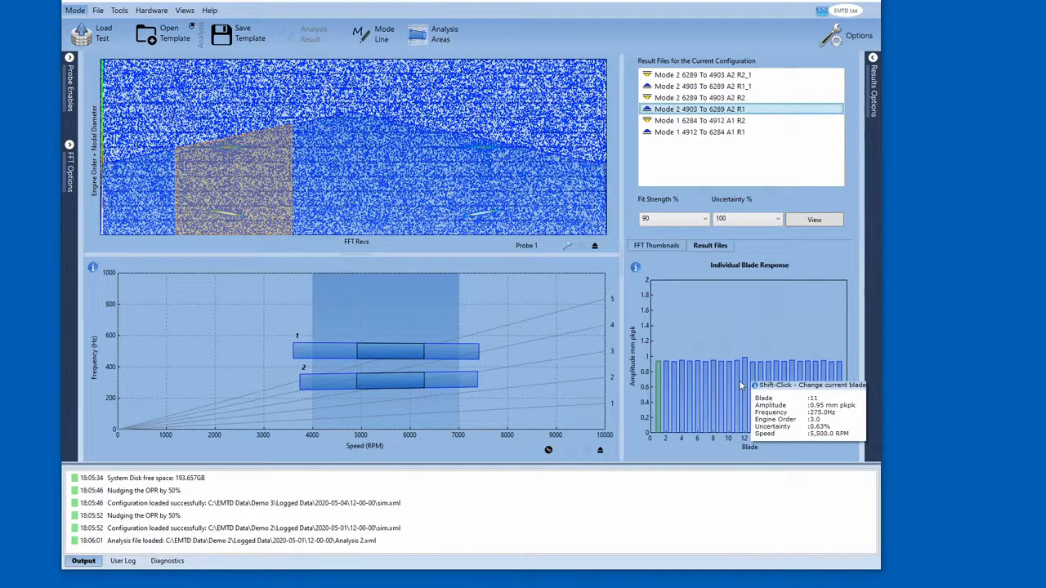
left_click(814, 220)
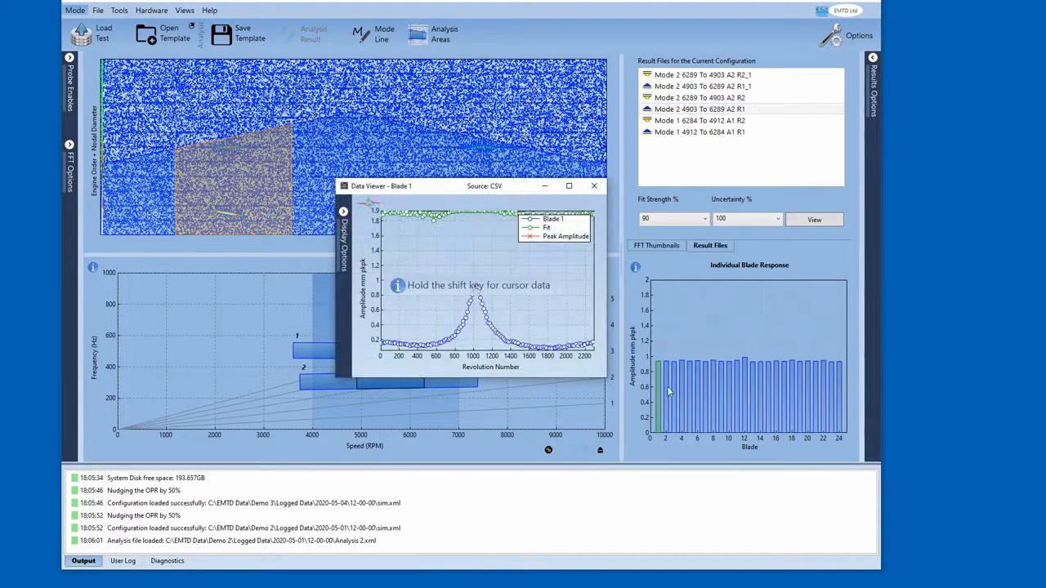
left_click(667, 391, "shift")
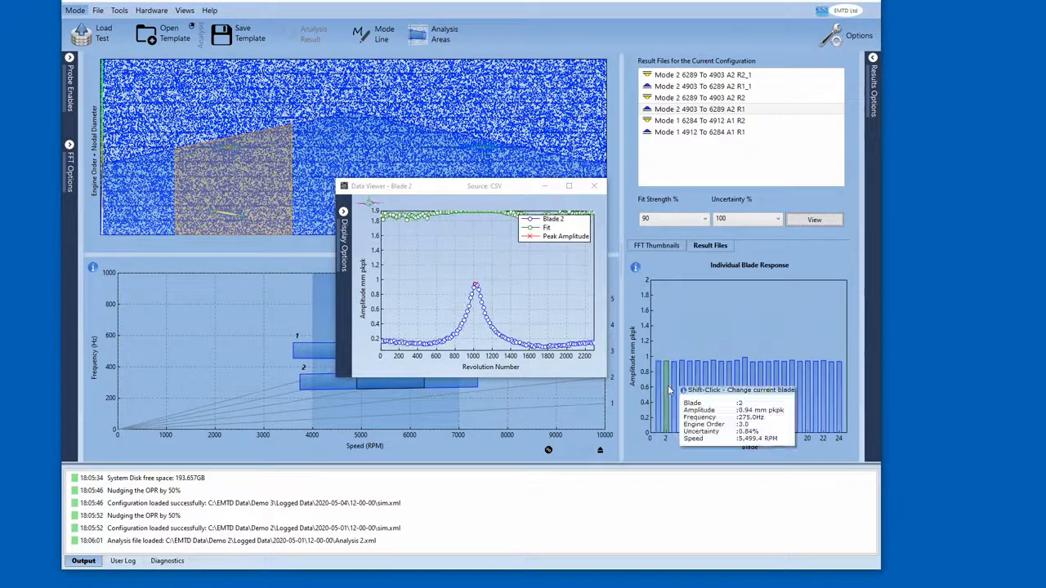
- Switch the data viewer to blade 12 from the individual blade response chart, then close the data viewer
left_click(744, 378, "shift")
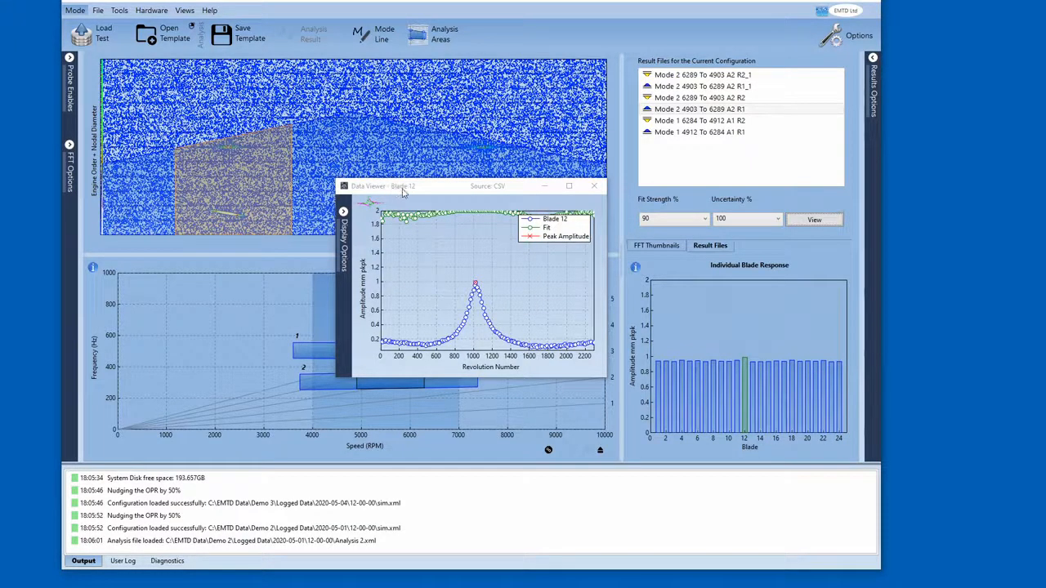
left_click(596, 188)
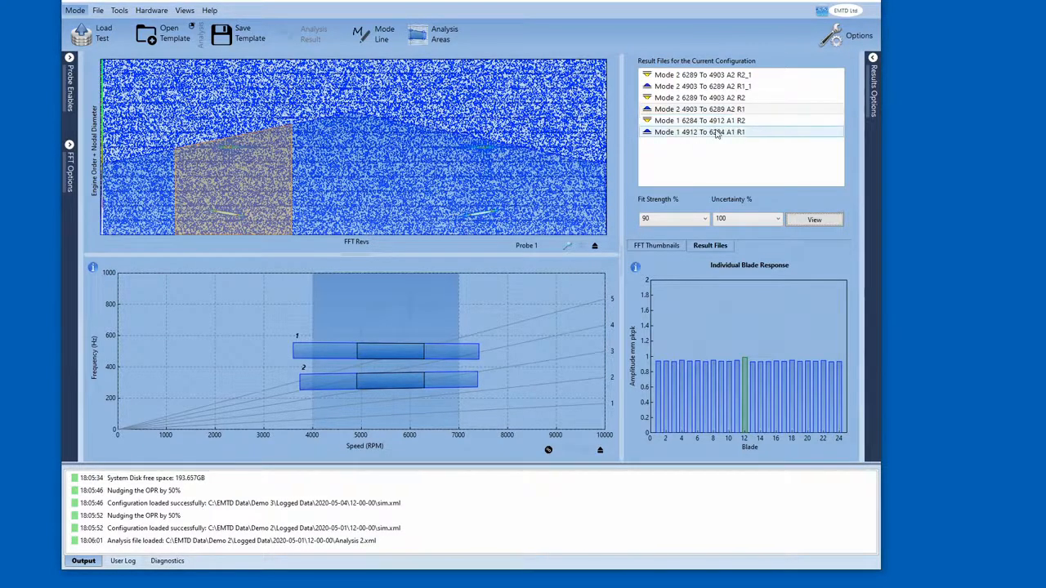
- Open the Mode 1 4912 To 6284 A1 R1 result file in the data viewer, then move and enlarge its window
double_click(732, 132)
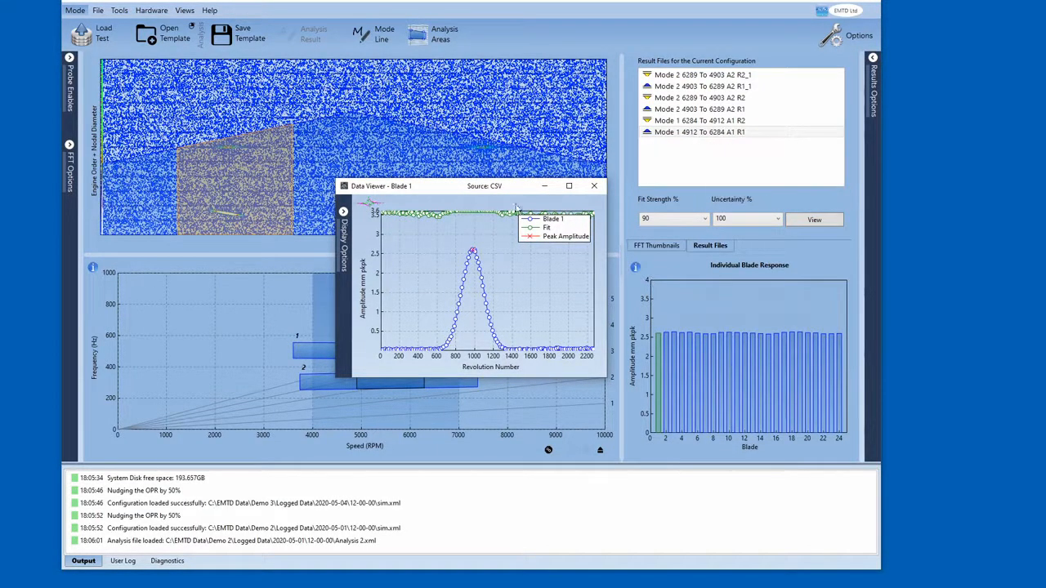
left_click_drag(495, 186, 380, 117)
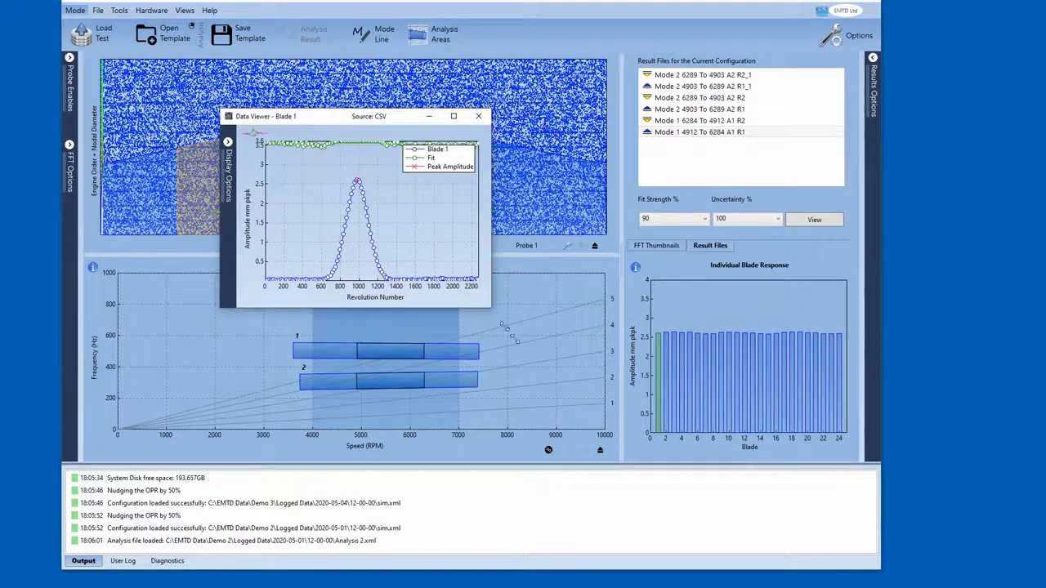
left_click_drag(494, 313, 599, 382)
- Inspect the cursor data at blade 1's resonance peak, then close the data viewer
mouse_move(404, 211)
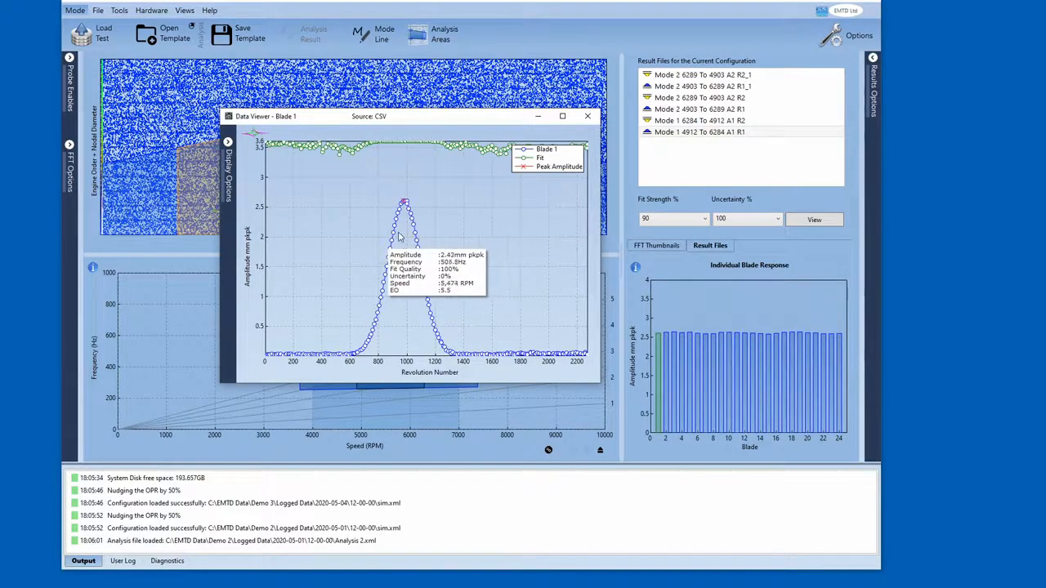
mouse_move(670, 358)
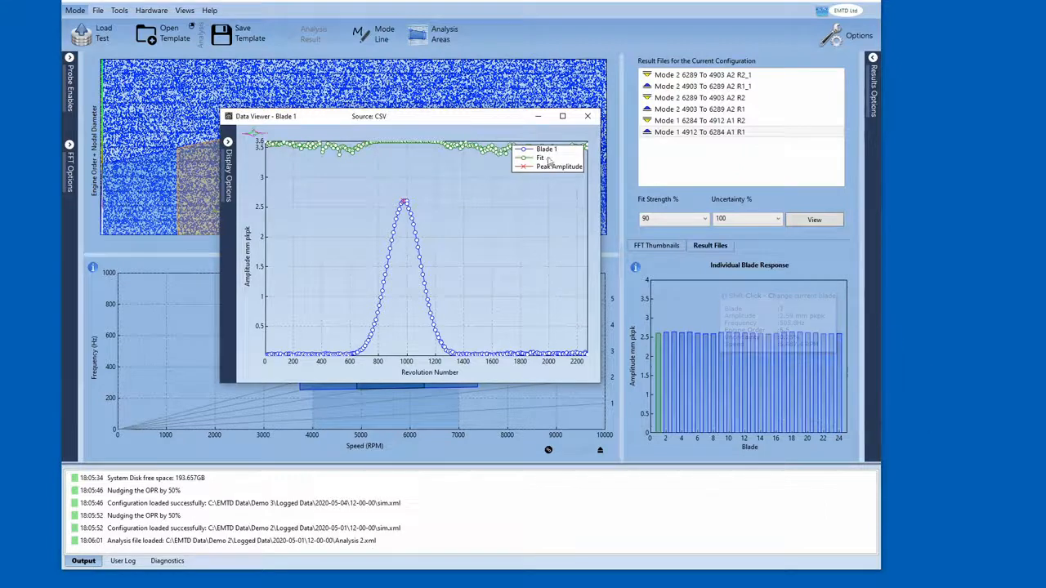
left_click(589, 117)
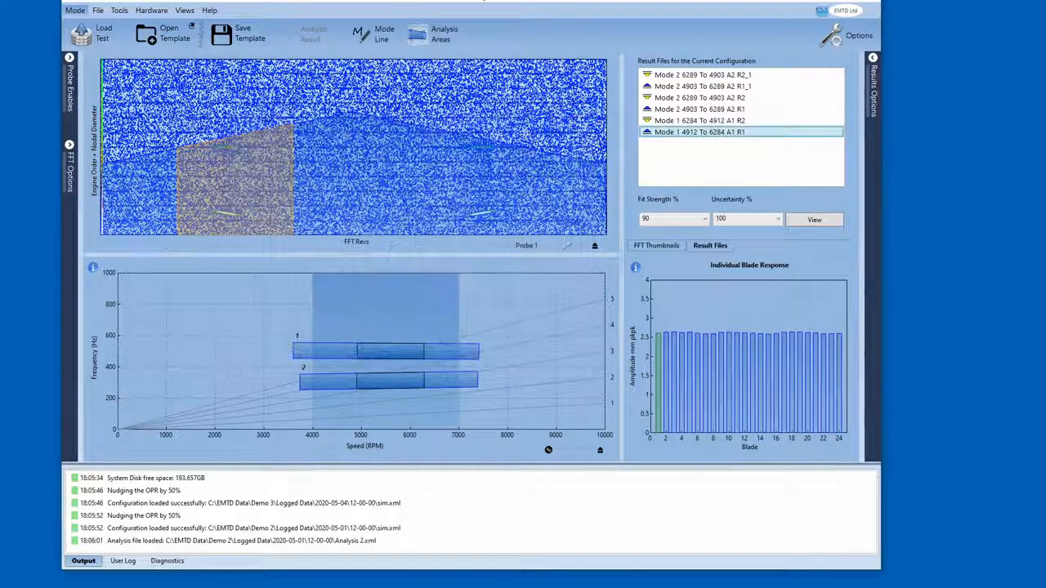